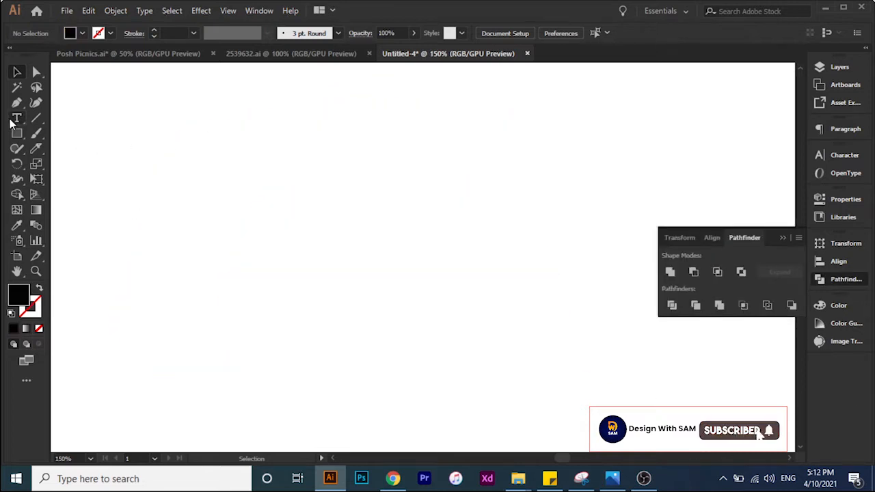
- Add the text "ALMAHA" in League Gothic on the empty artboard and enlarge it to about 64 pt
left_click(17, 119)
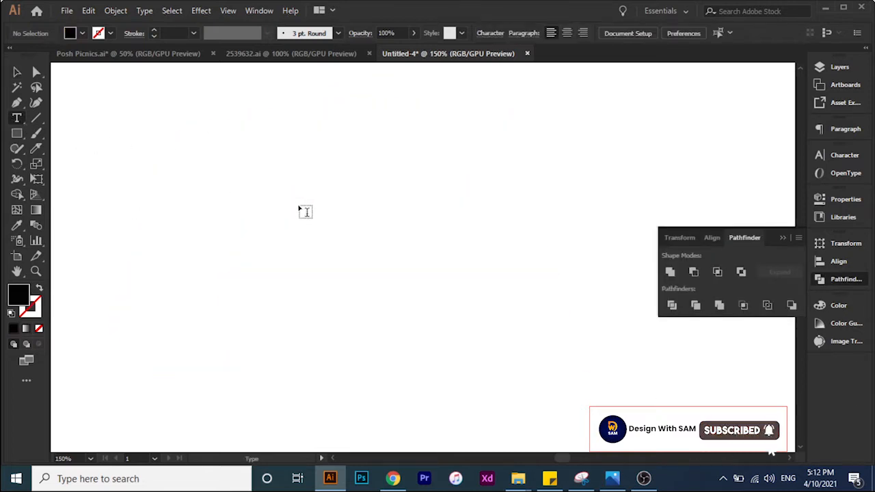
left_click(300, 200)
type("ALMAHA")
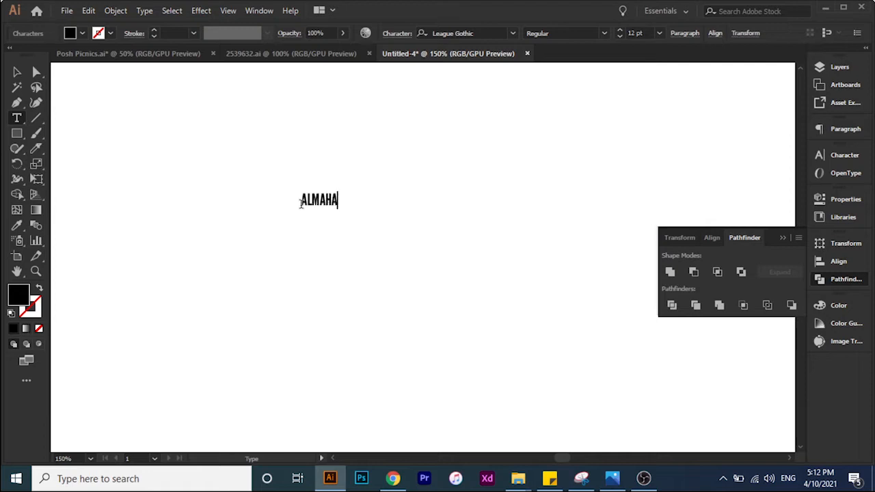
left_click(17, 71)
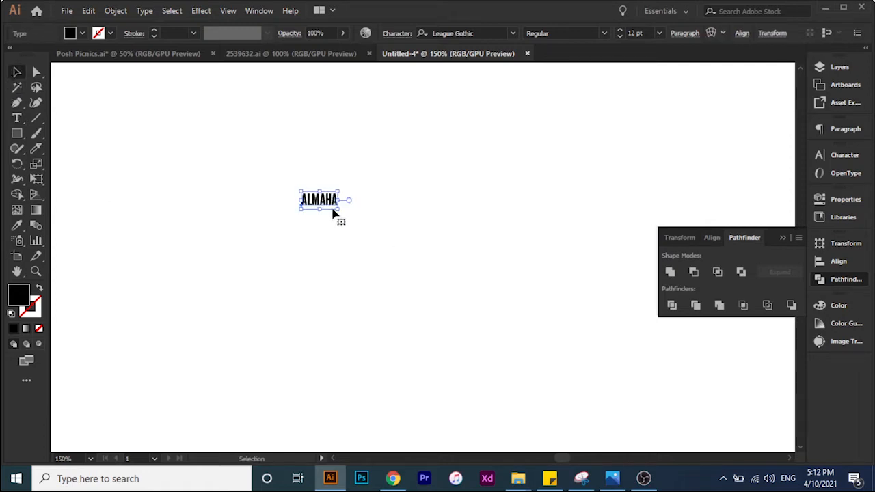
left_click_drag(337, 212, 390, 250)
left_click_drag(336, 216, 391, 228)
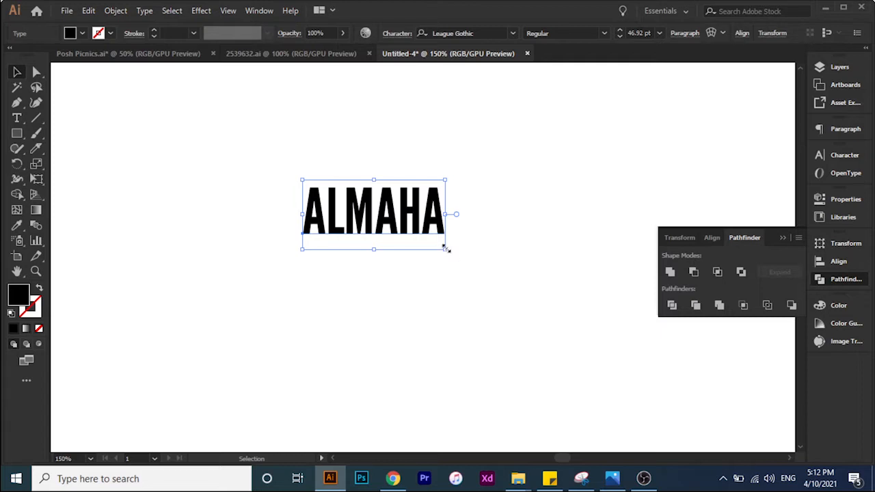
left_click_drag(445, 249, 470, 261)
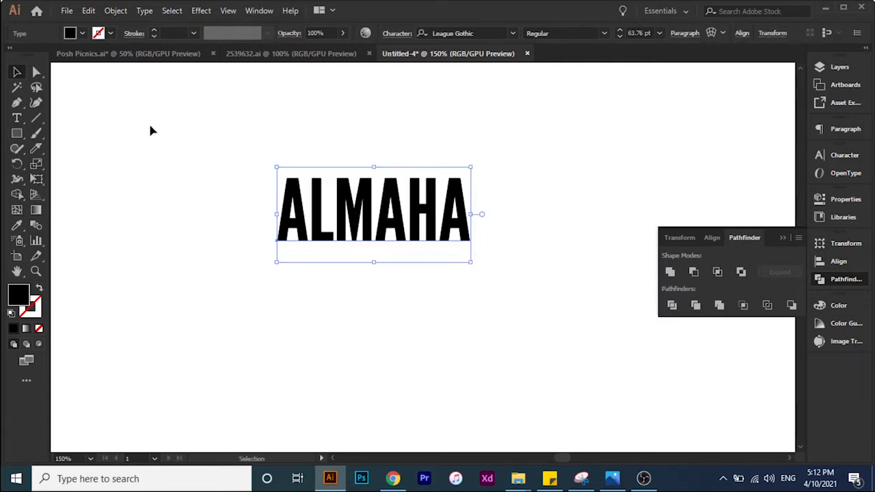
- Start an Envelope Distort warp on the ALMAHA text
left_click(116, 11)
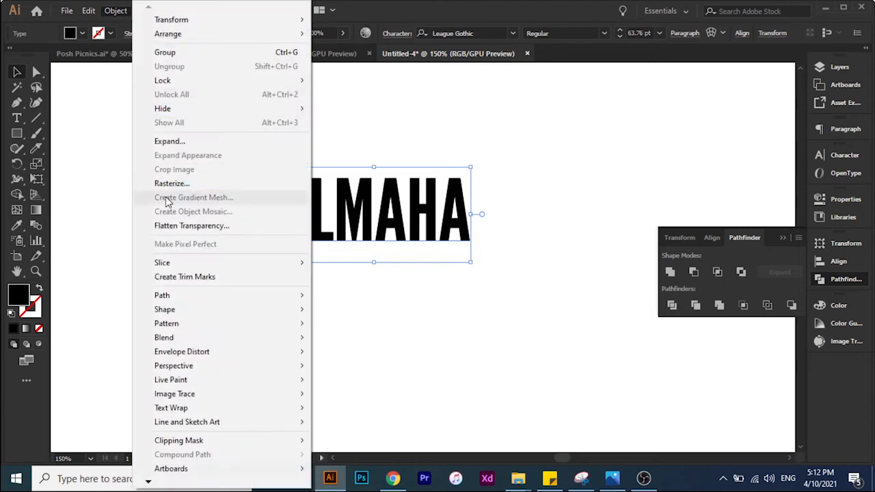
mouse_move(264, 354)
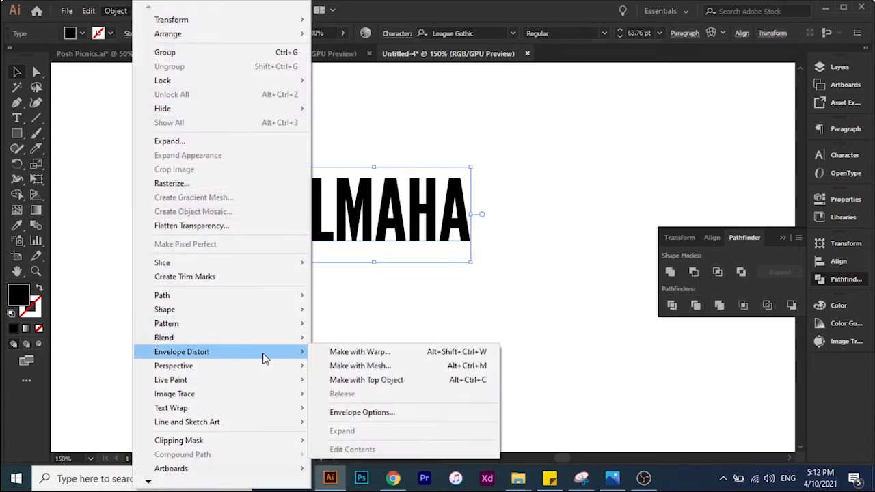
left_click(325, 356)
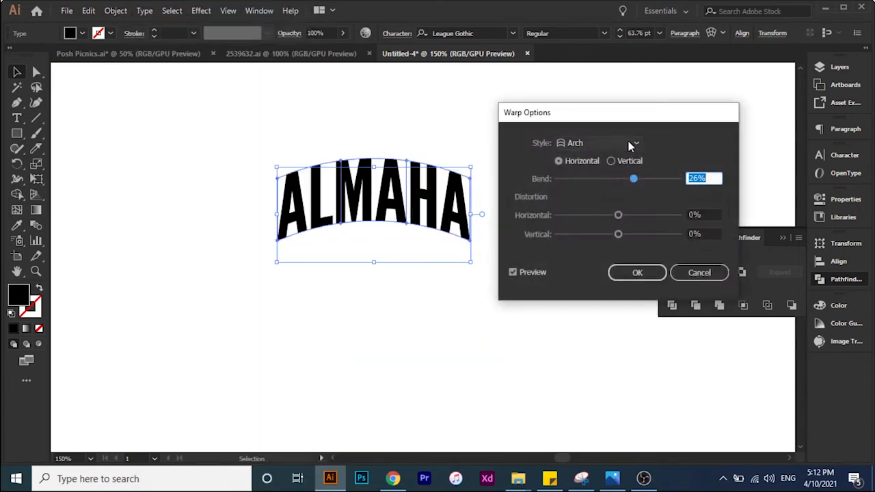
- Try the Arc and Arc Upper warp styles on the text, raising the bend to 30%
left_click(634, 143)
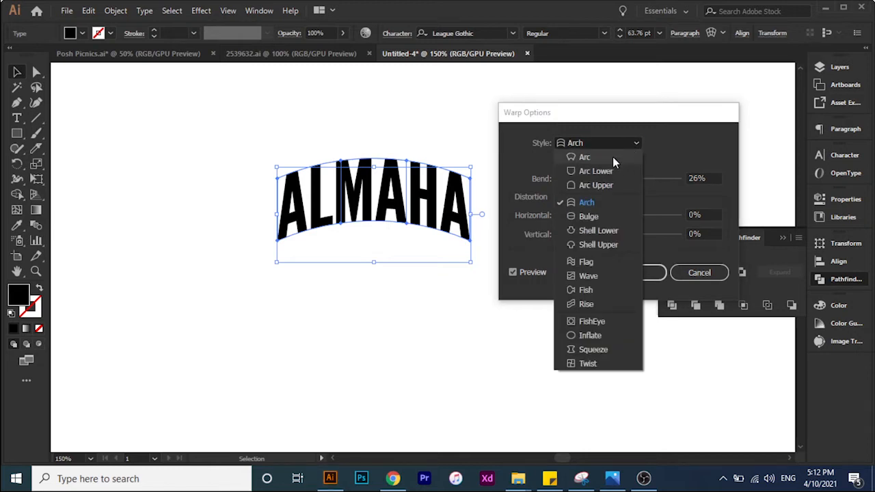
left_click(612, 156)
left_click(635, 144)
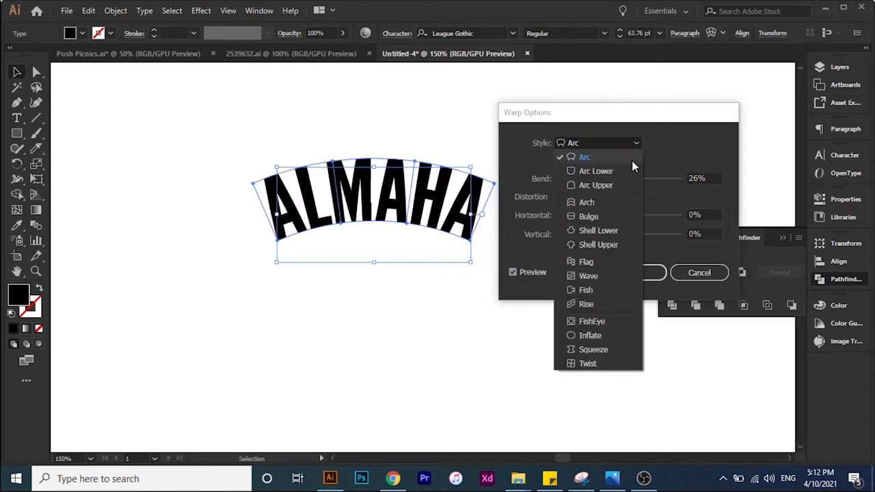
left_click(596, 185)
mouse_move(633, 178)
left_mouse_down()
mouse_move(664, 181)
mouse_move(635, 178)
left_mouse_up()
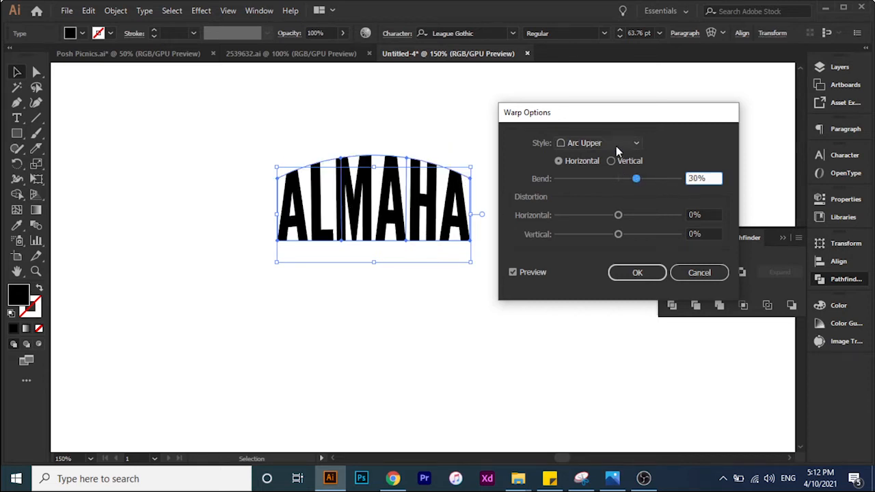
- Apply a horizontal Arch warp with a 26% bend to the ALMAHA text
left_click(630, 145)
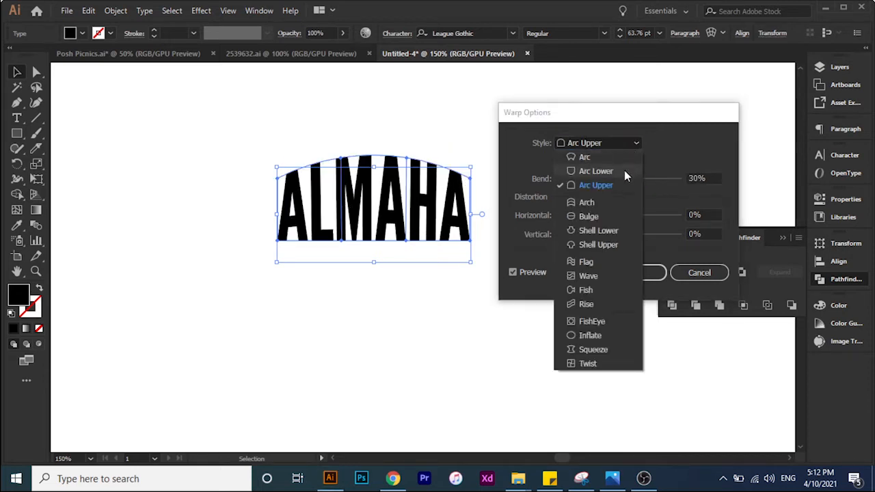
left_click(604, 204)
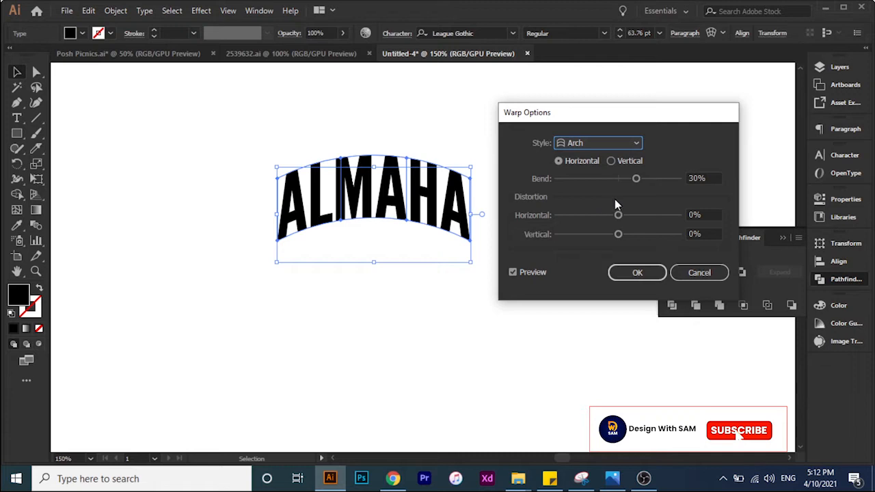
left_click(697, 178)
key("BackSpace")
key("BackSpace")
type("26")
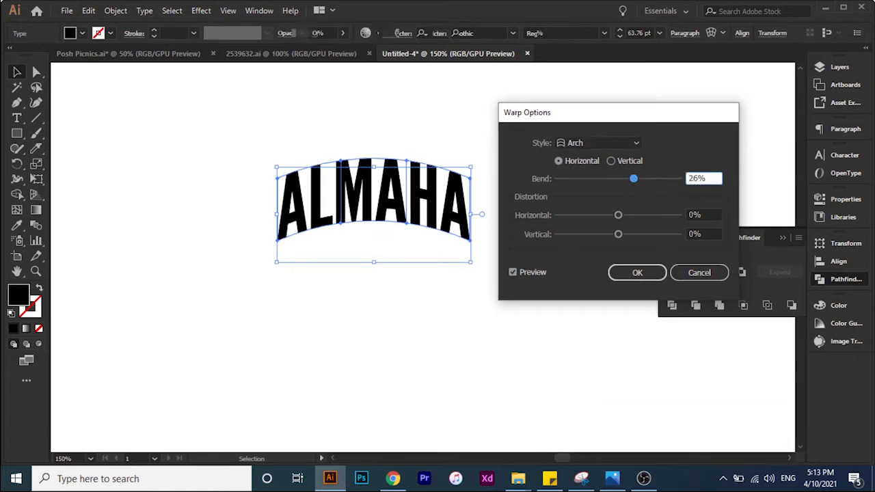
key("Return")
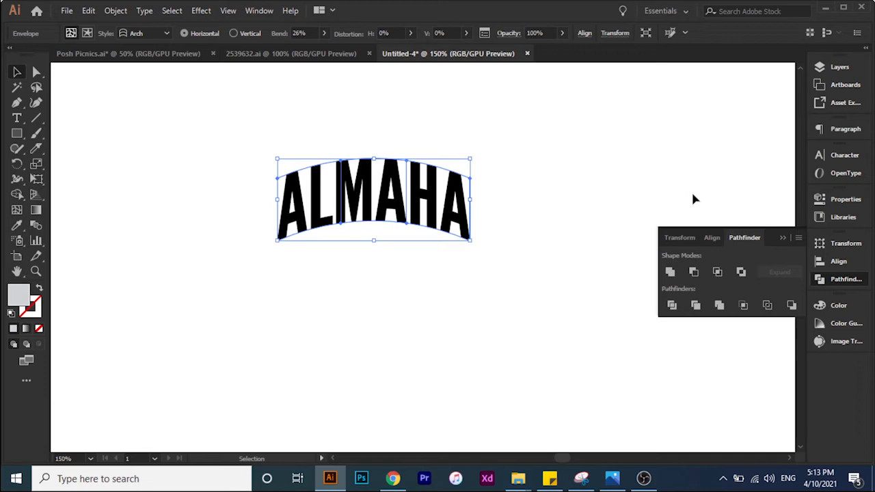
- Widen the base of the arched text evenly on both sides to about 170 px with Free Transform's Perspective Distort
left_click(37, 179)
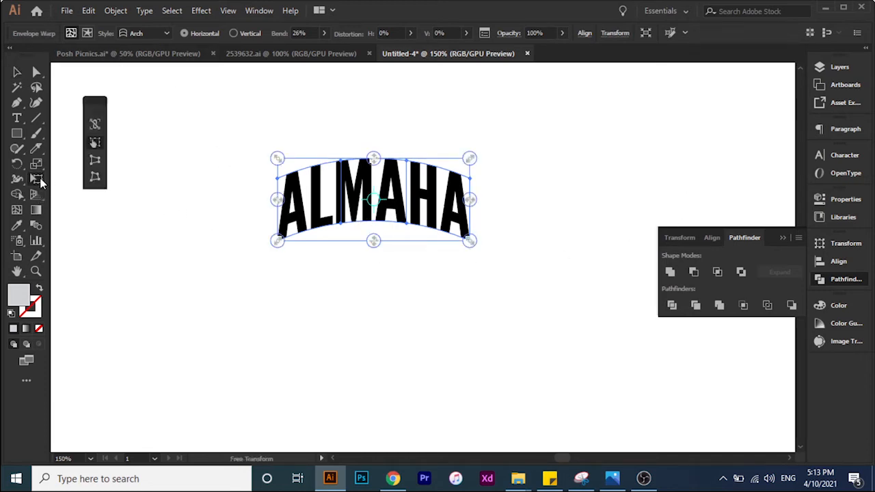
left_click(94, 167)
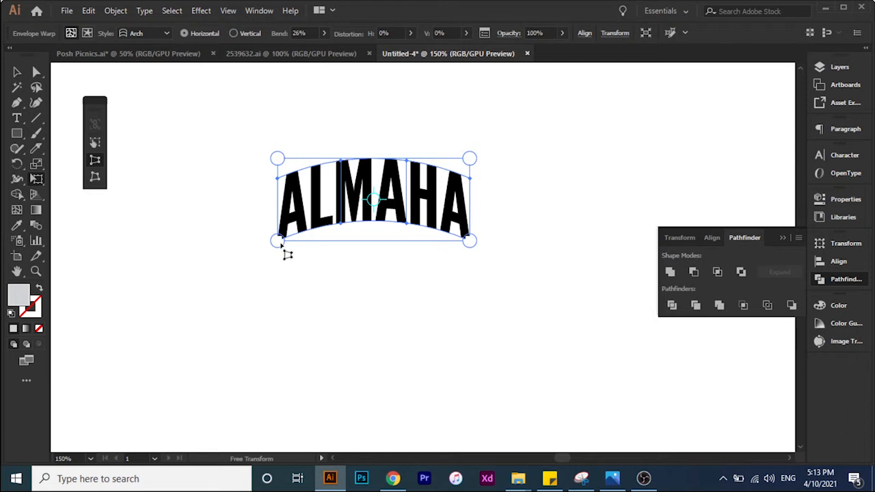
left_click_drag(280, 244, 259, 243)
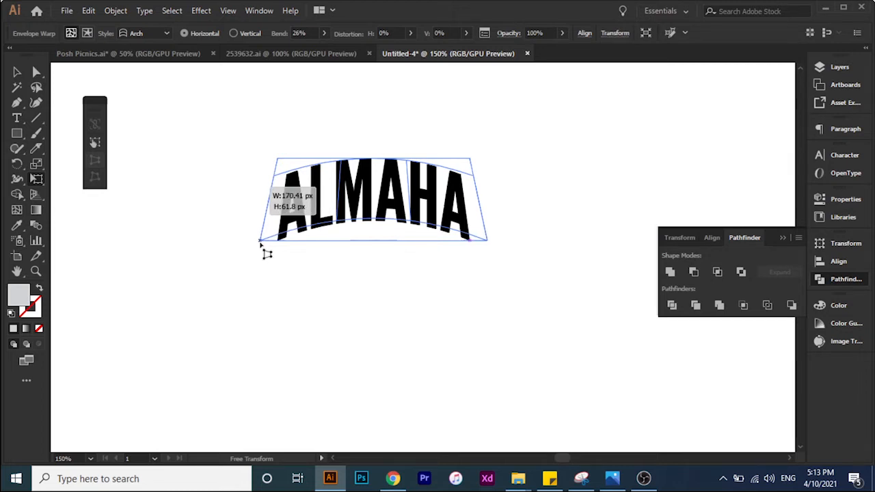
left_click_drag(259, 243, 259, 242)
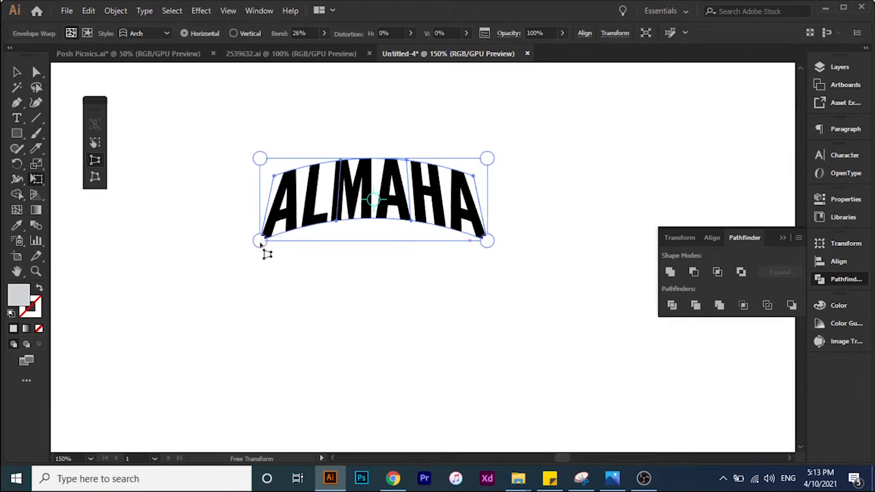
left_click(17, 72)
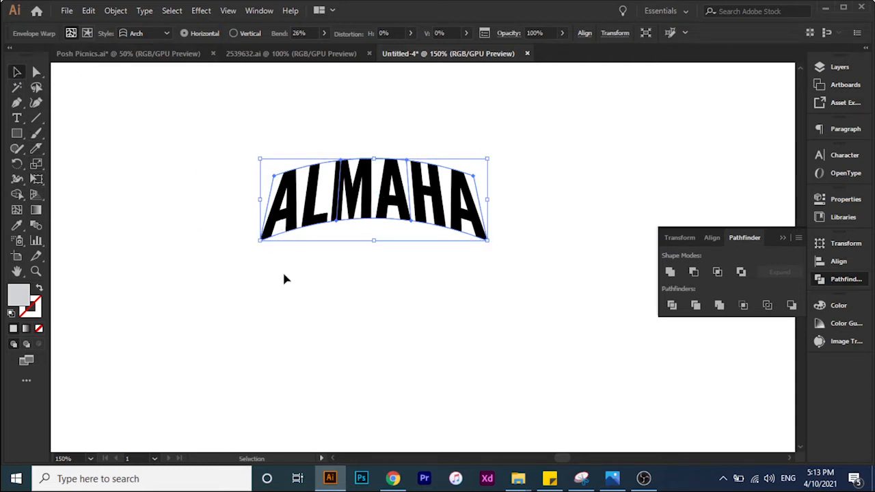
- Expand the warped text into editable shapes, including both object and fill
left_click(88, 10)
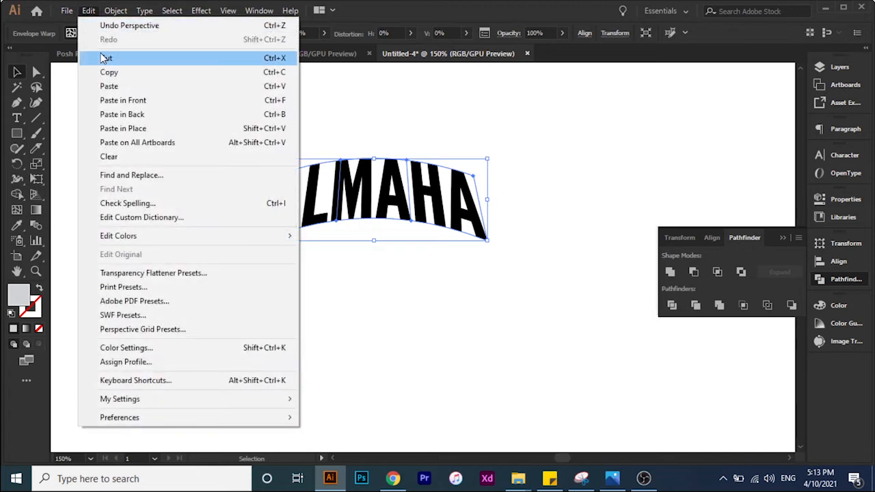
mouse_move(114, 10)
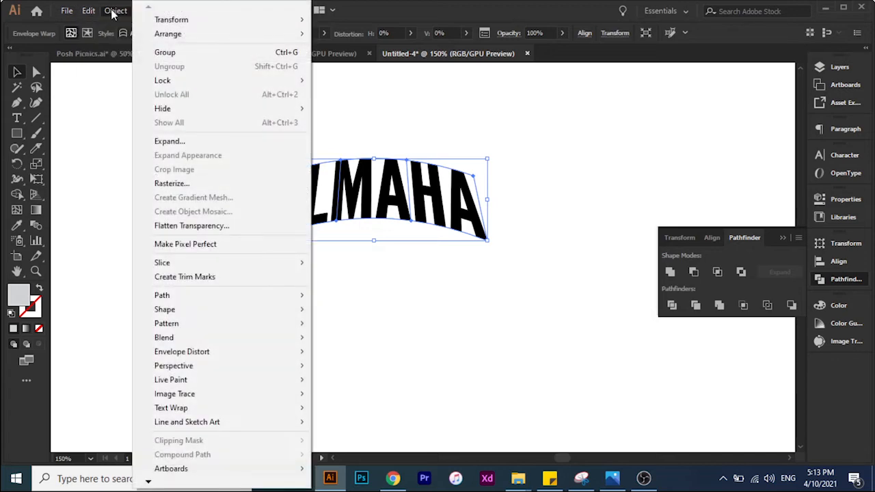
left_click(164, 142)
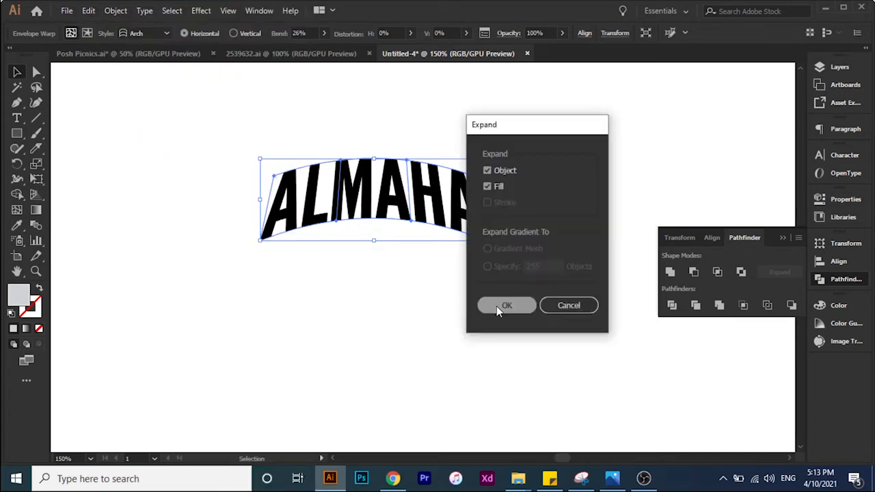
left_click(502, 306)
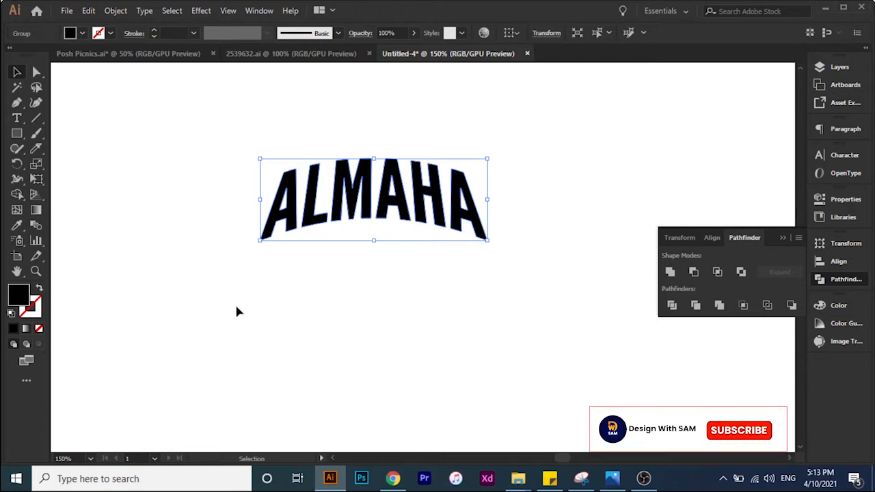
- Fill the expanded ALMAHA lettering with the off-white color FCFCFA
double_click(17, 295)
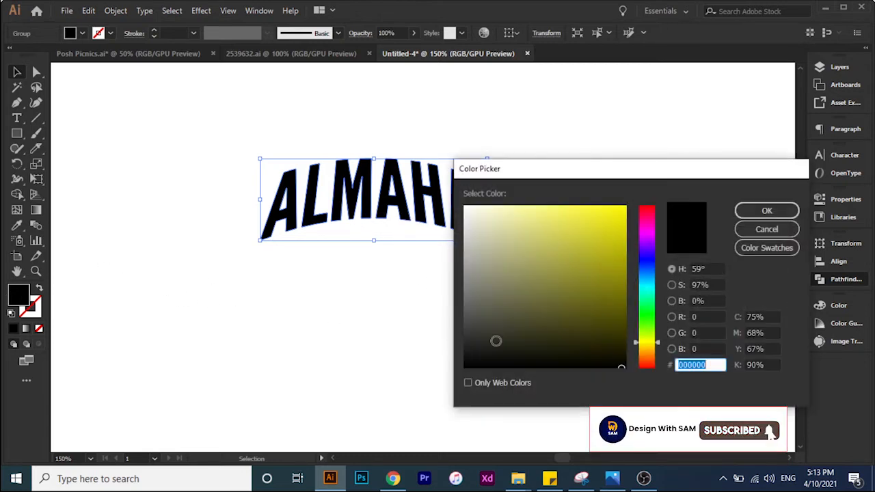
left_click(466, 208)
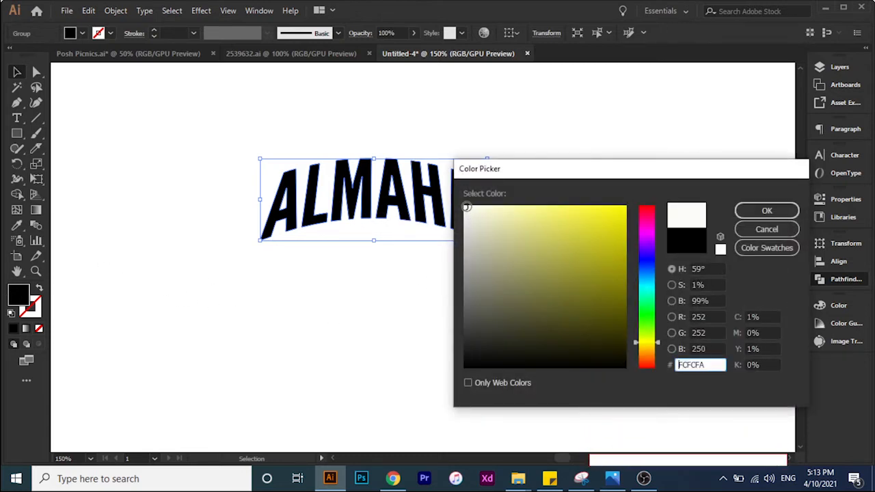
left_click(757, 217)
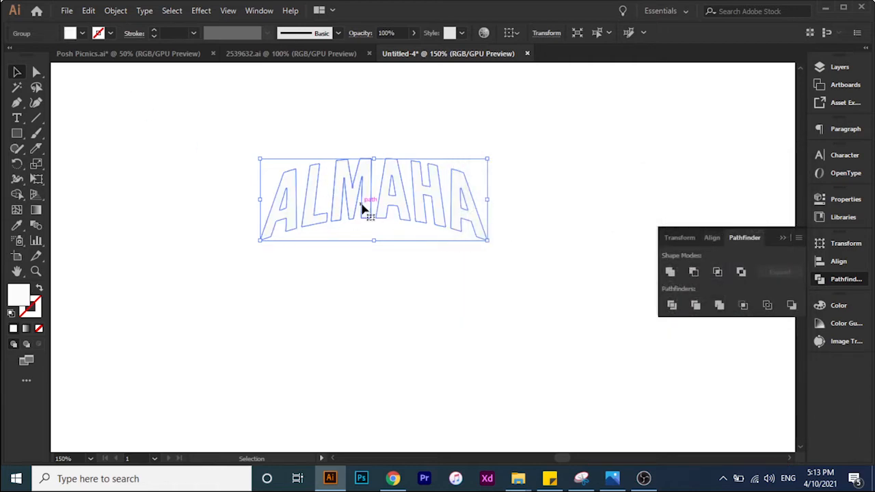
- Paste a copy of the off-white lettering in place and fill the copy with near-black 020202
left_click(88, 10)
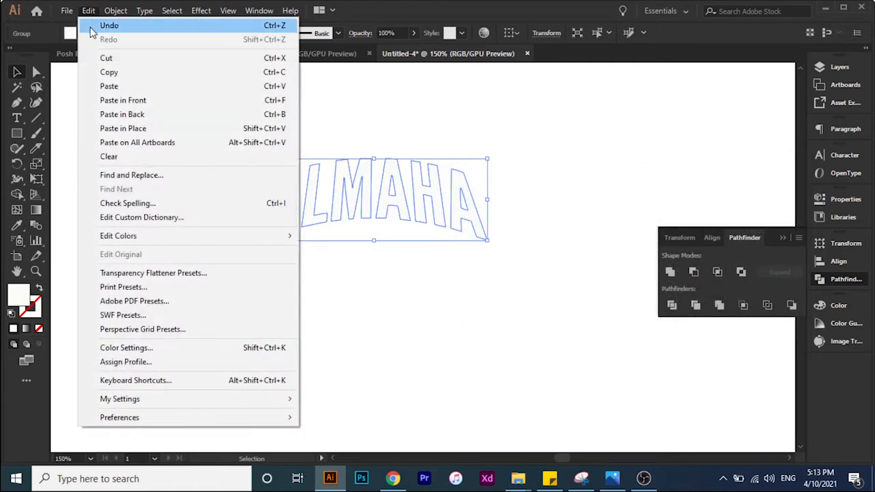
left_click(102, 72)
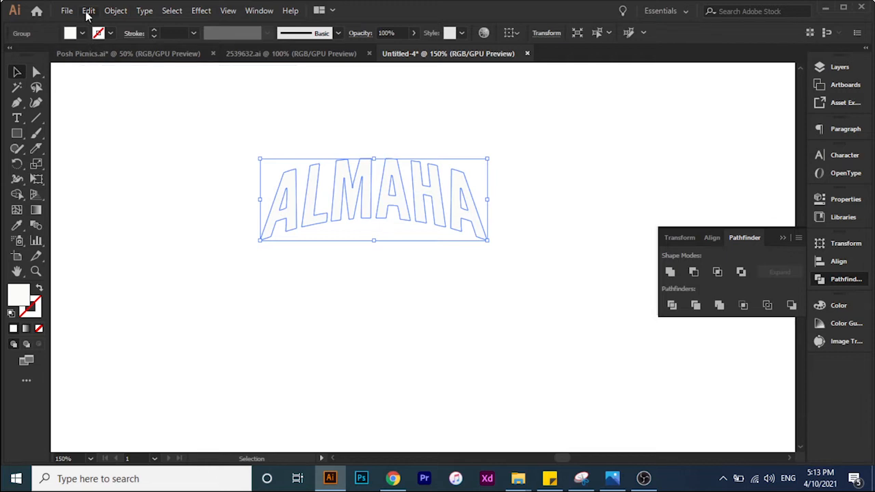
left_click(89, 10)
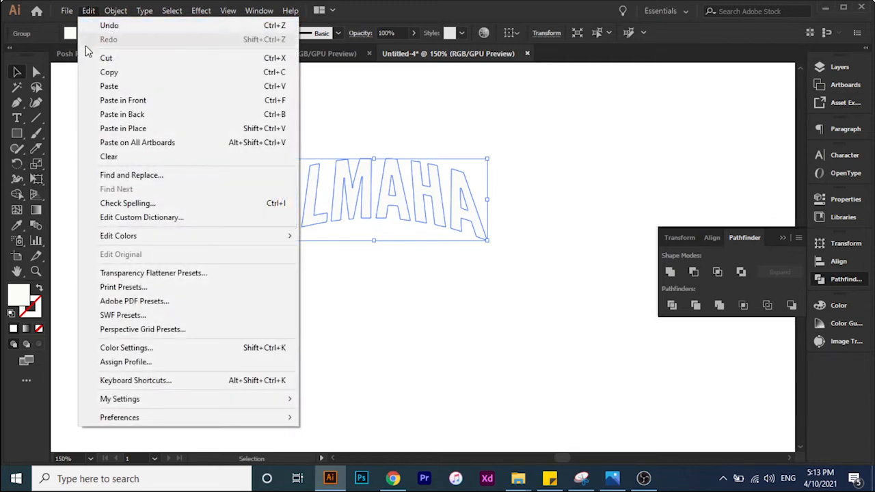
left_click(106, 128)
double_click(26, 302)
left_click(465, 364)
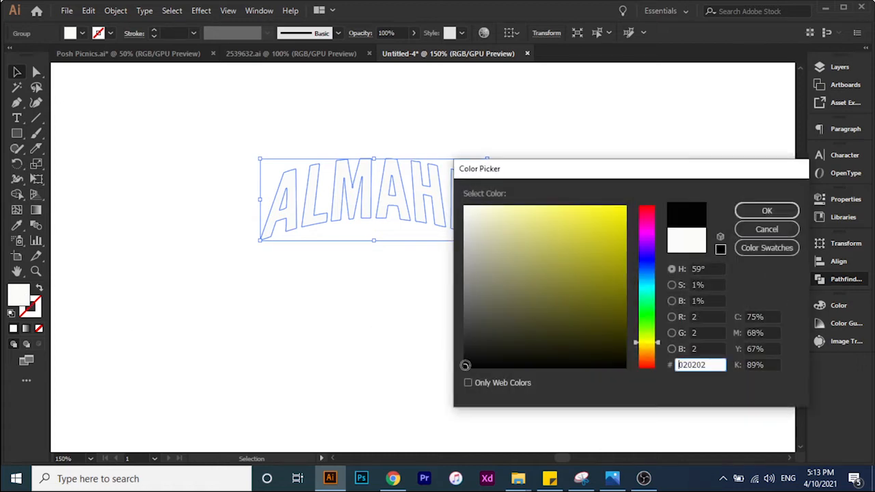
left_click(764, 211)
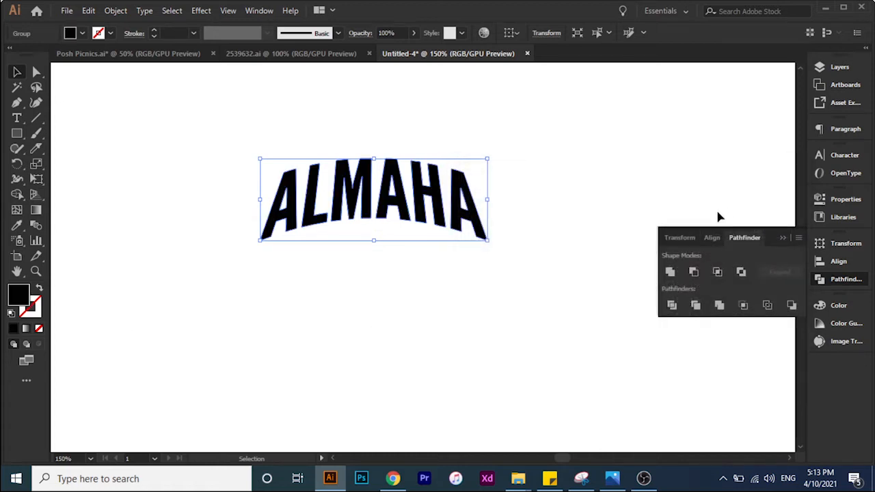
- Send the black copy of the lettering to the back, behind the off-white lettering
right_click(379, 210)
mouse_move(470, 349)
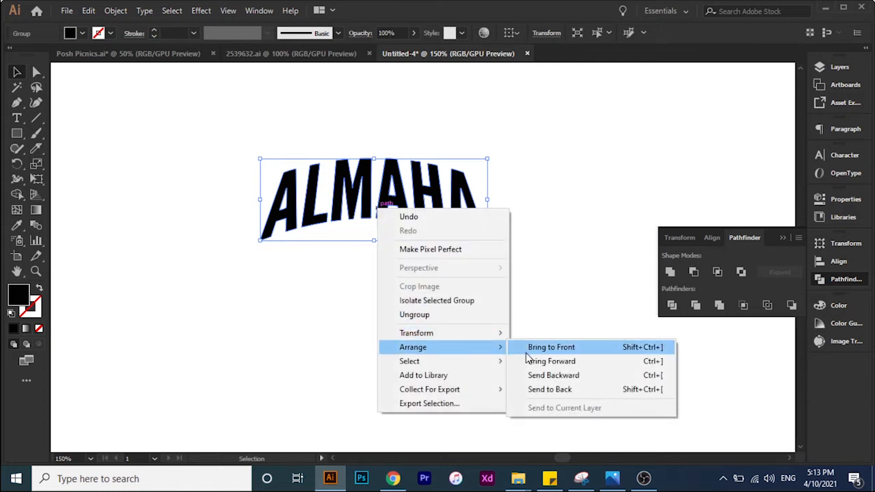
left_click(541, 390)
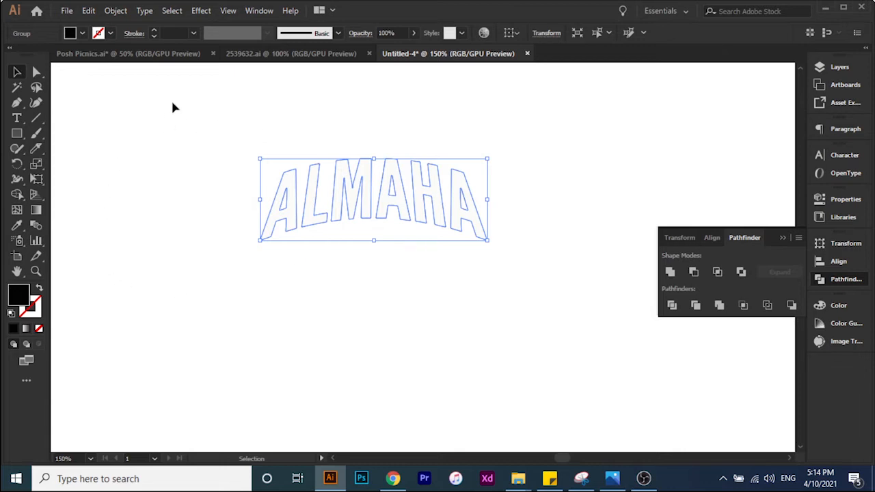
- Offset the path of the black lettering copy by 6 px with miter joins and a miter limit of 4
left_click(125, 12)
mouse_move(186, 303)
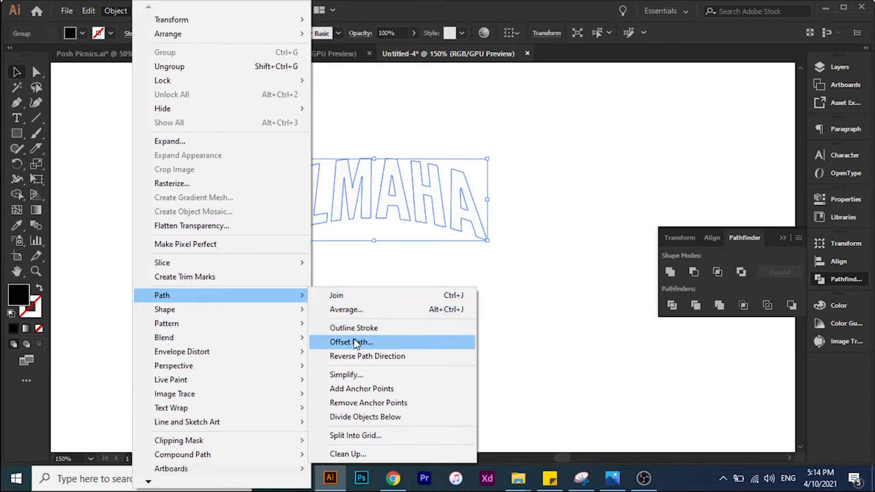
left_click(352, 342)
left_click(642, 224)
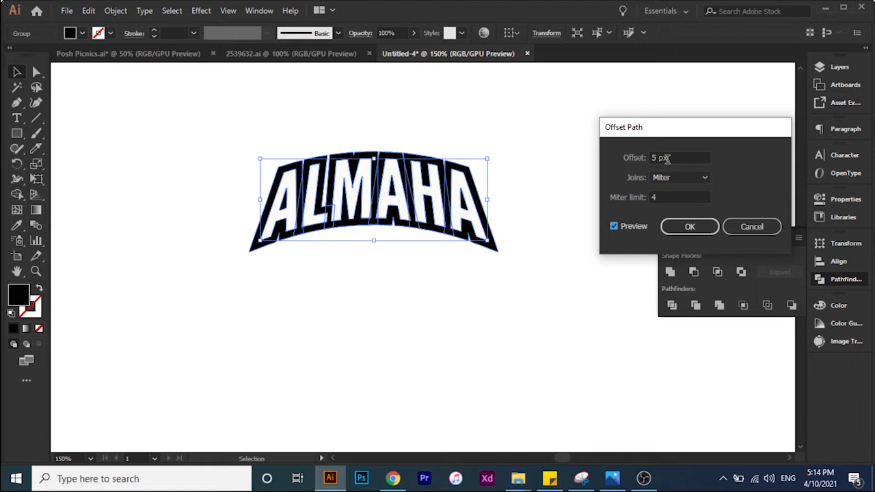
key("Up")
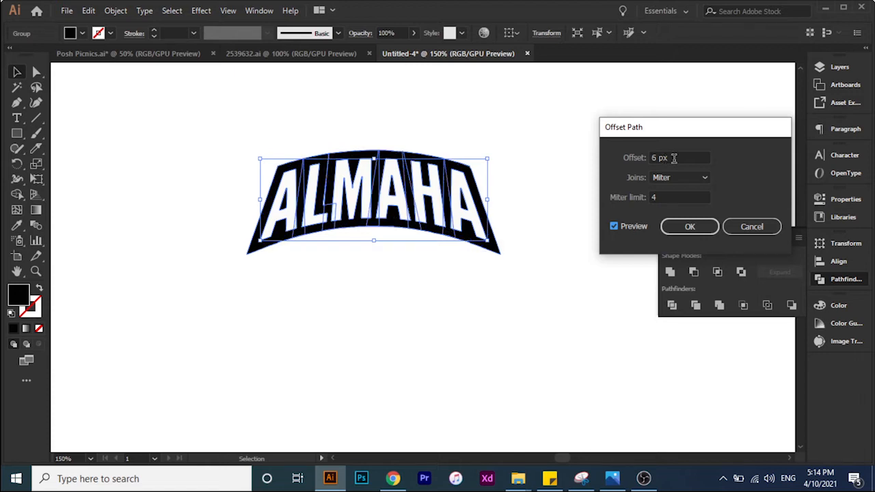
key("Up")
key("Up")
key("Up")
key("Down")
key("Down")
key("Down")
left_click(689, 227)
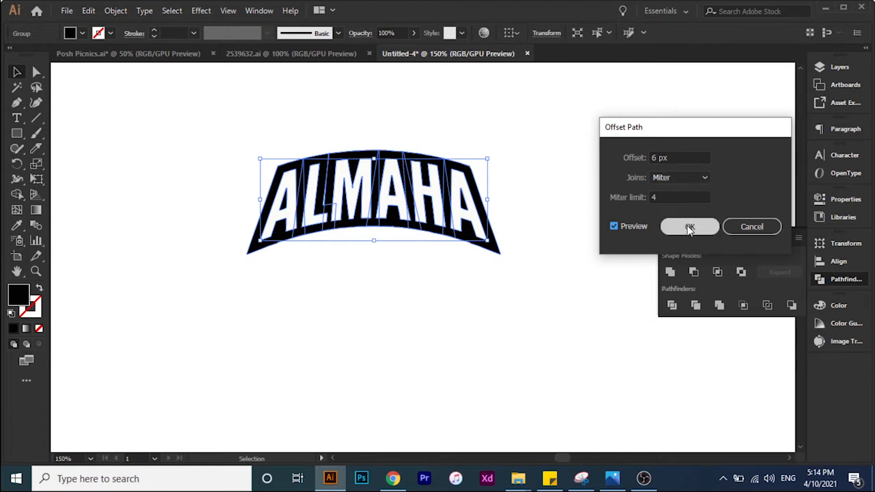
left_click(689, 227)
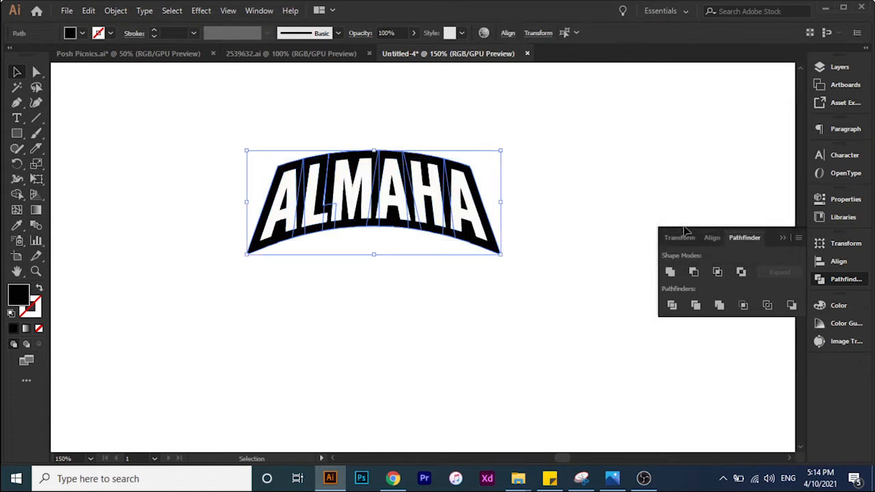
- Ungroup the offset black shapes and unite them into a single background shape with Pathfinder
left_click(509, 274)
left_click(498, 252)
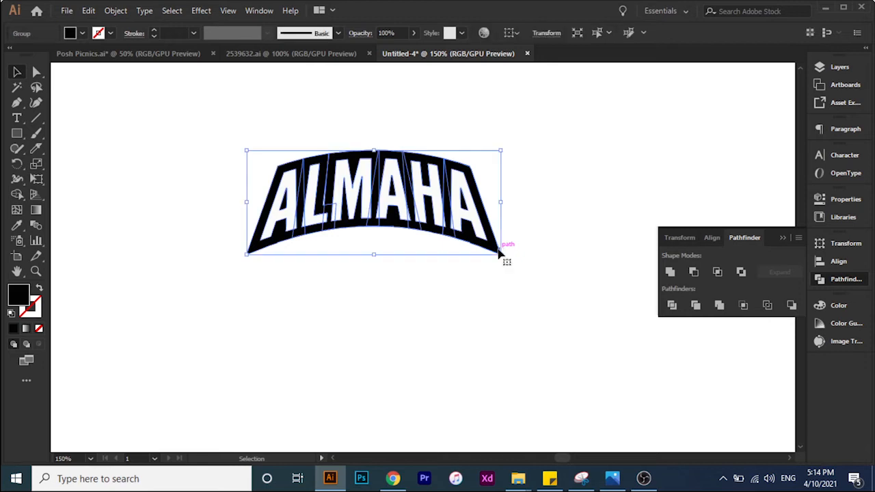
right_click(494, 251)
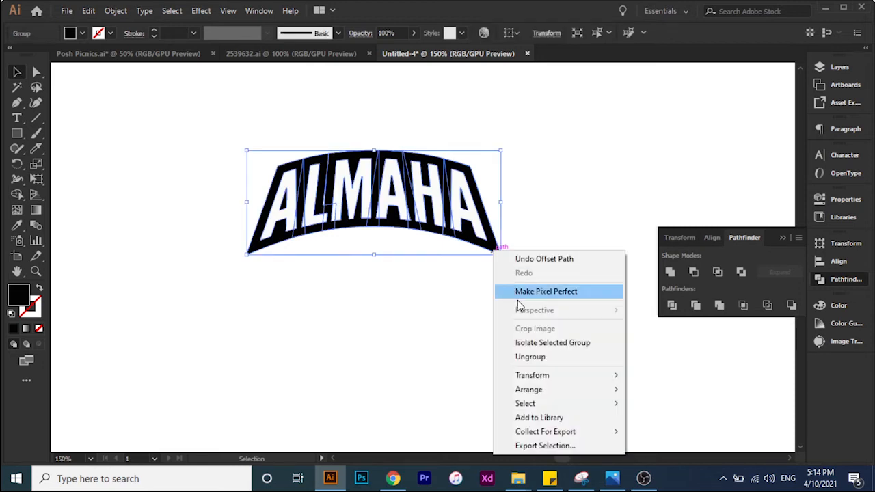
left_click(531, 357)
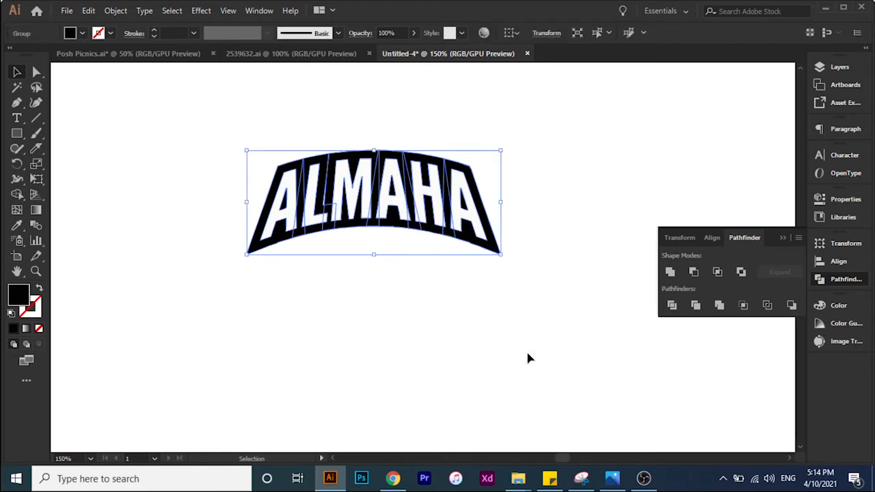
left_click(669, 272)
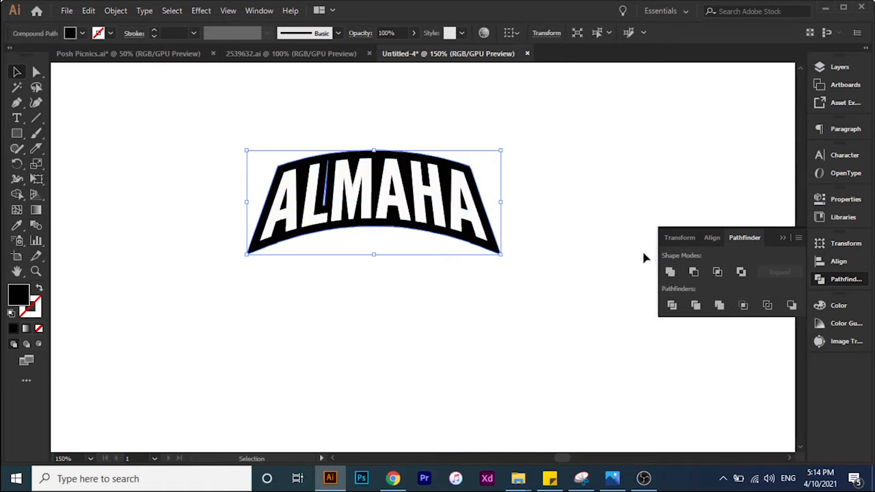
left_click(260, 11)
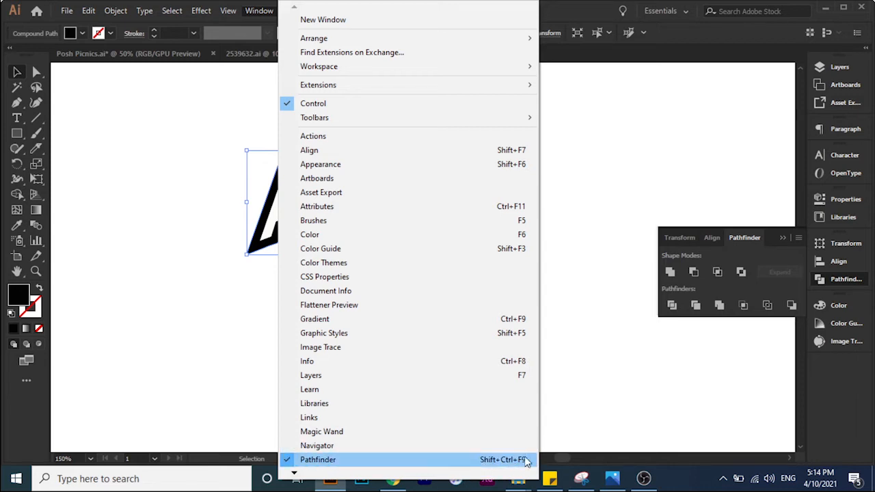
left_click(572, 289)
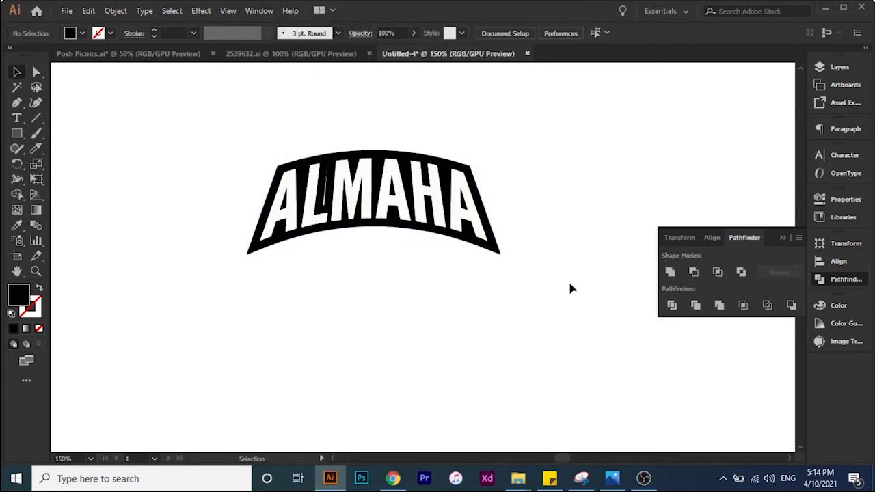
- Duplicate the black background shape slightly below the original and scale the copy down proportionally around its centre
left_click(300, 237)
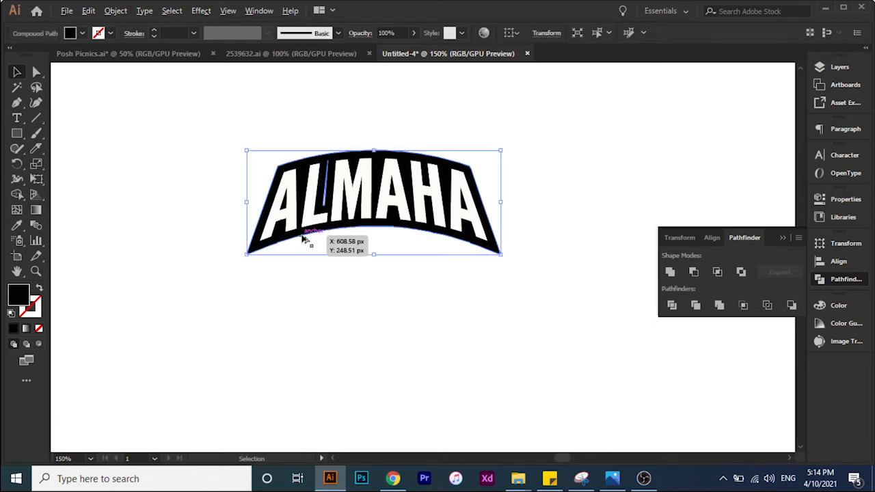
left_click(302, 237, "shift")
left_click_drag(307, 238, 306, 264)
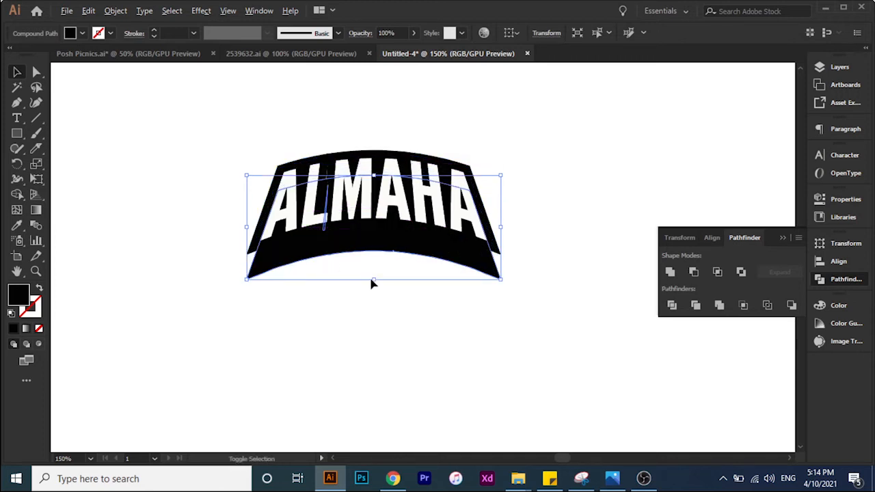
left_click_drag(377, 283, 361, 275)
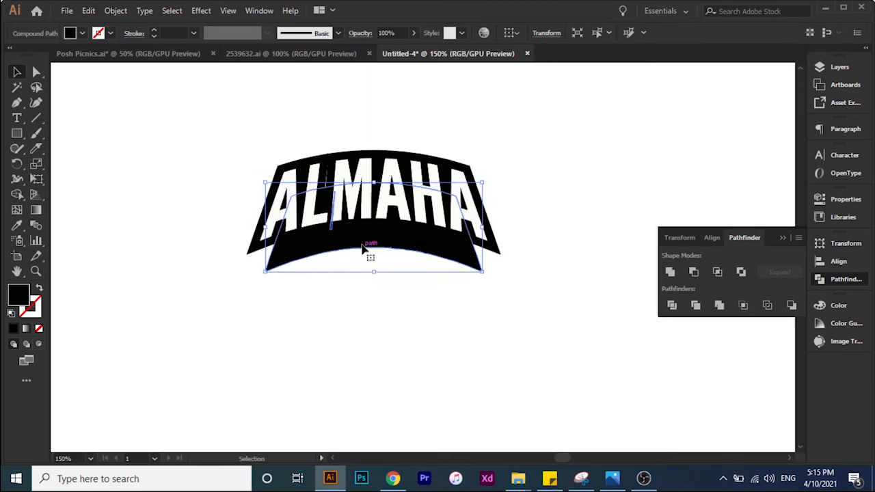
mouse_move(361, 243)
left_mouse_down()
mouse_move(358, 231)
mouse_move(356, 241)
left_mouse_up()
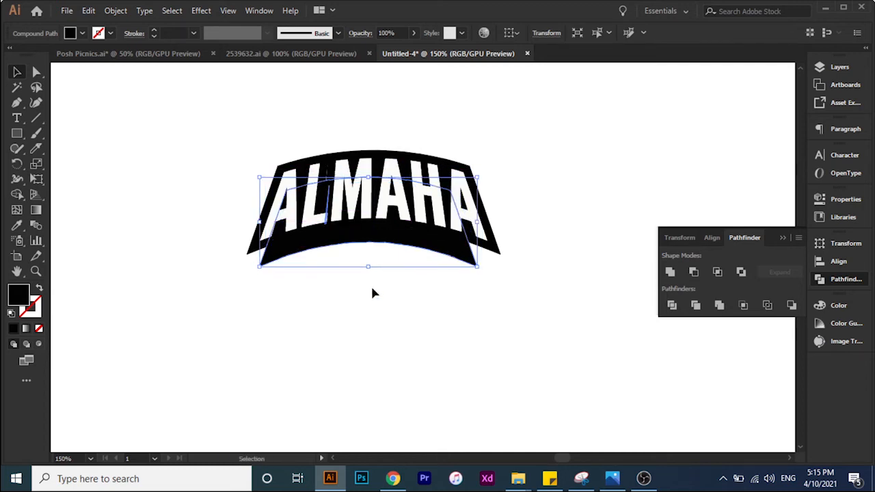
key("ctrl+z")
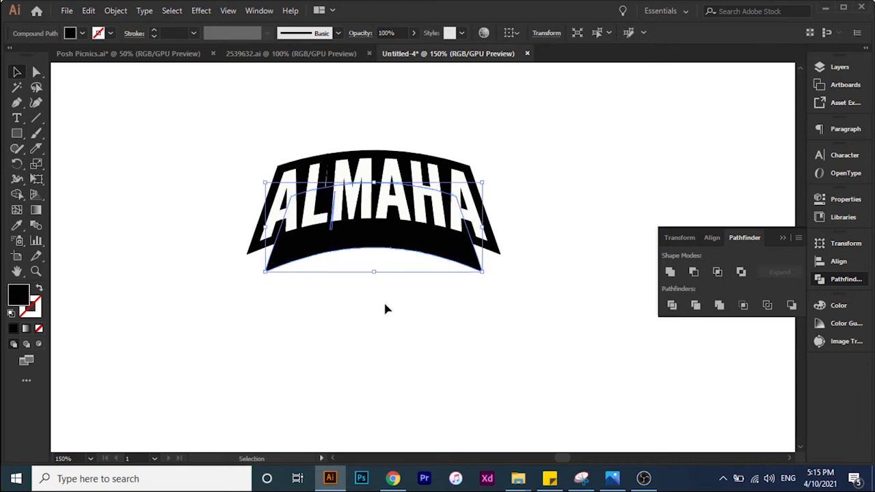
left_click(385, 309)
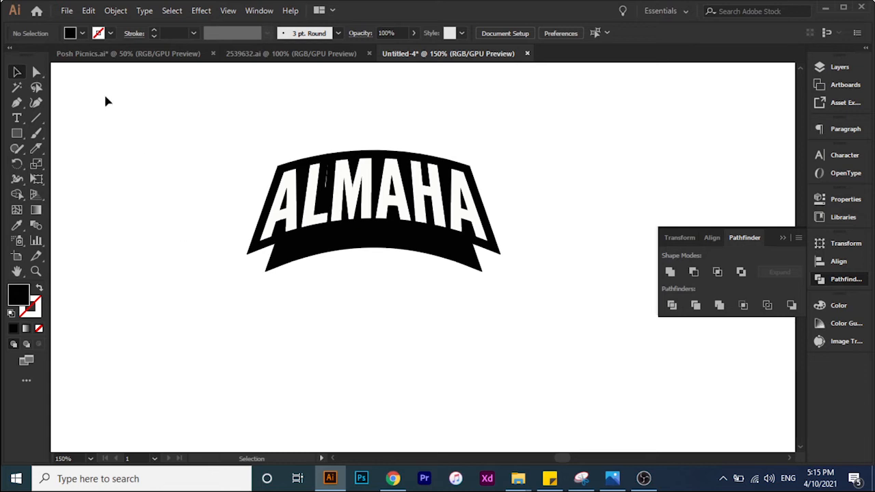
- Draw a closed black Pen path joining the lower corners of both background shapes, keeping its lower edge above the smaller copy's arched bottom
left_click(17, 103)
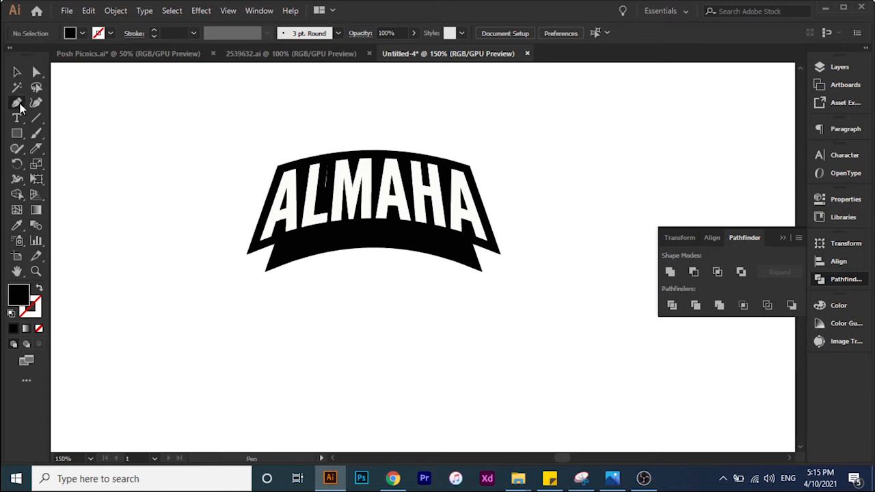
left_click(265, 272)
left_click(247, 254)
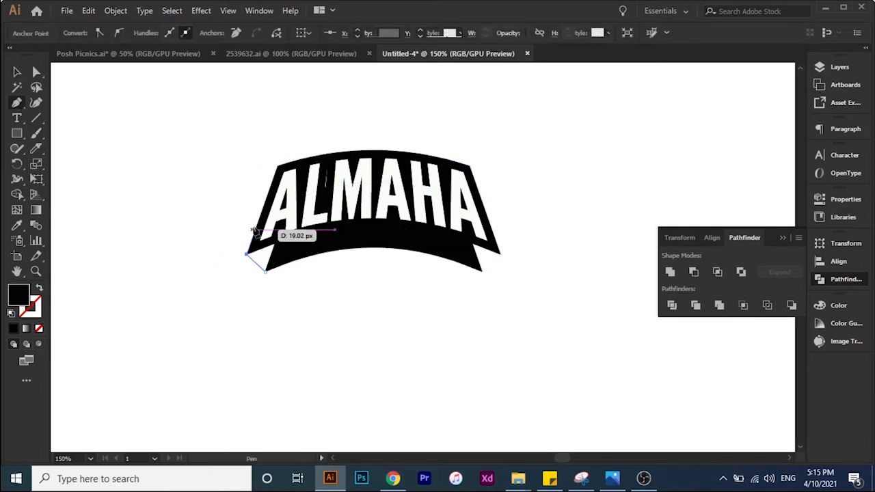
left_click(301, 169)
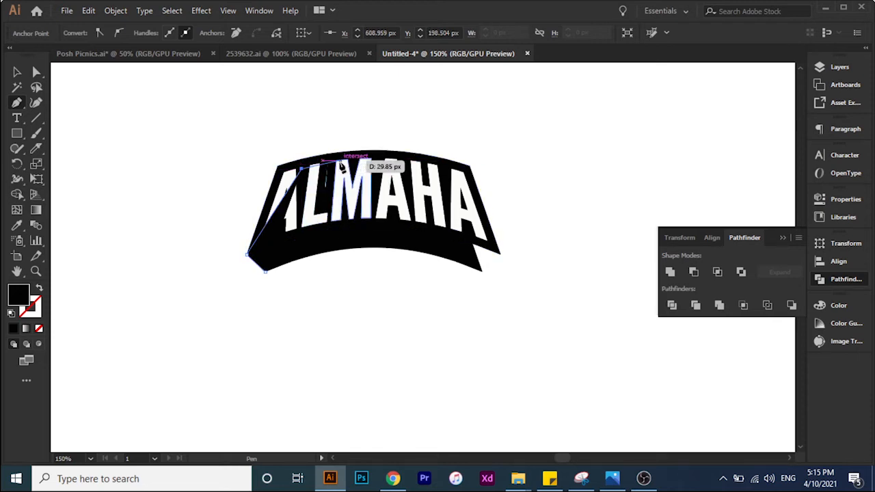
left_click(339, 162)
left_click(439, 168)
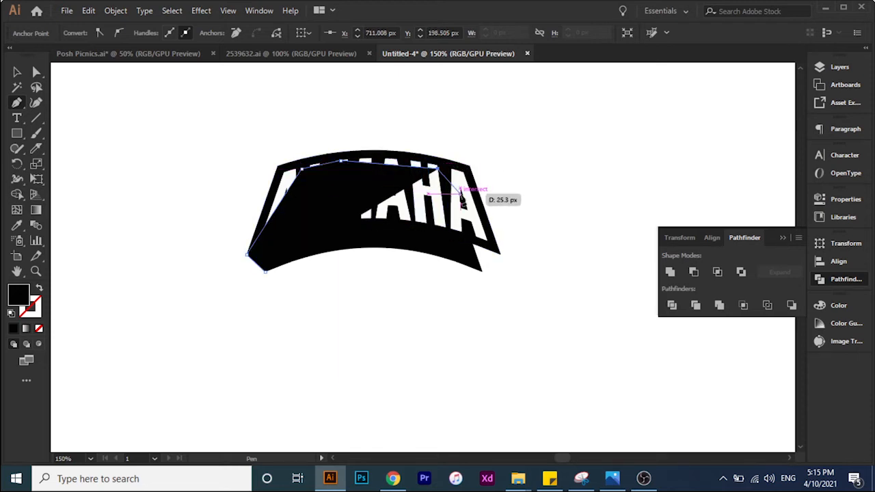
left_click(472, 191)
left_click(499, 253)
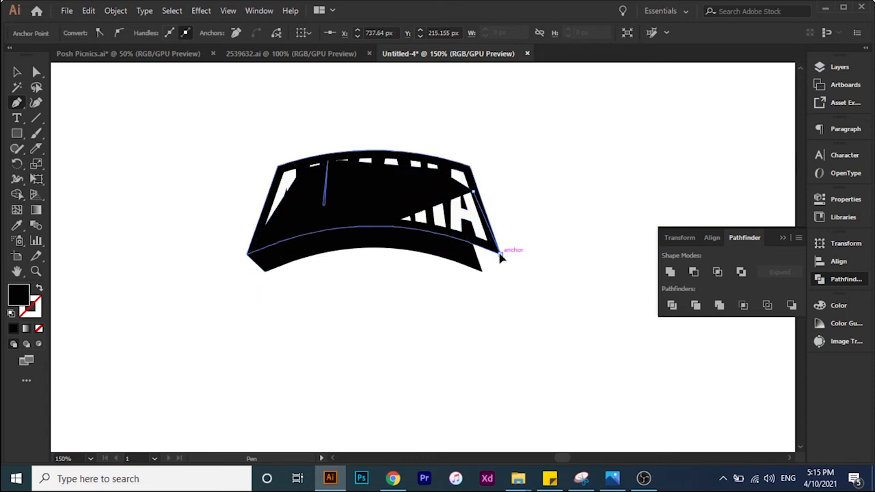
left_click(482, 270)
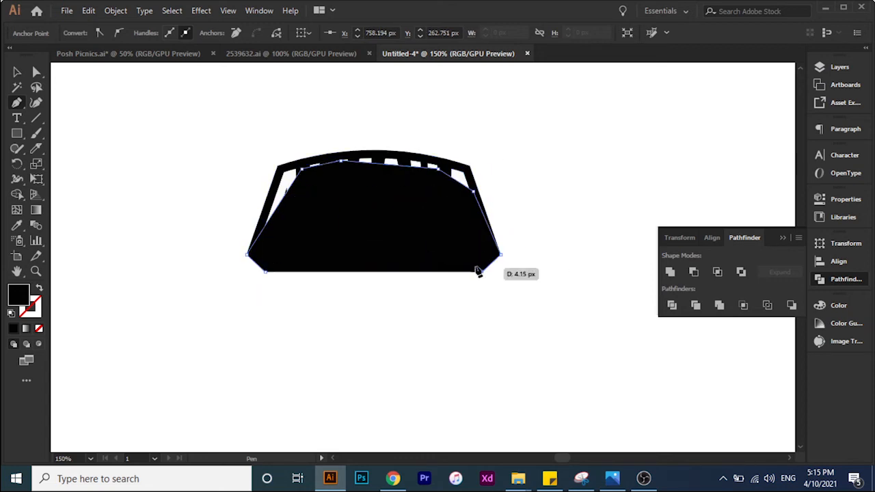
left_click(385, 227)
left_click(349, 226)
left_click(318, 234)
left_click(296, 245)
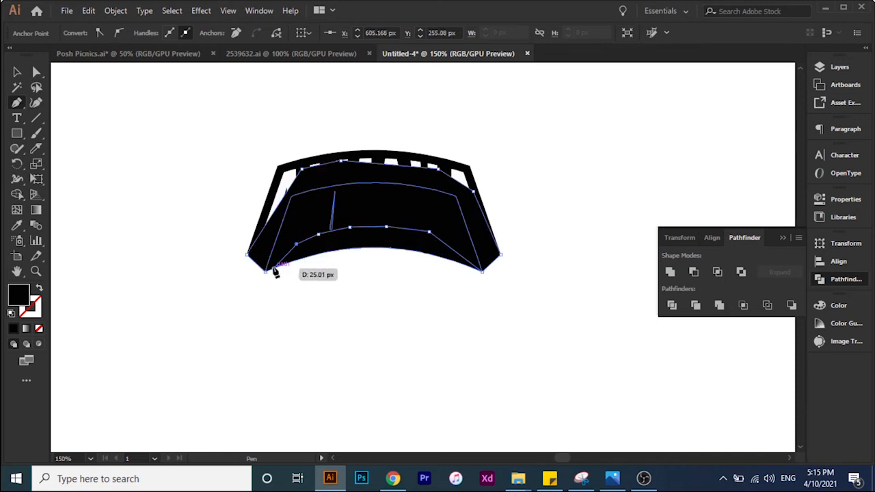
left_click(265, 272)
- Select the Pen shape and both black background shapes and unite them into one solid block
left_click(16, 72)
left_click_drag(286, 217, 358, 254)
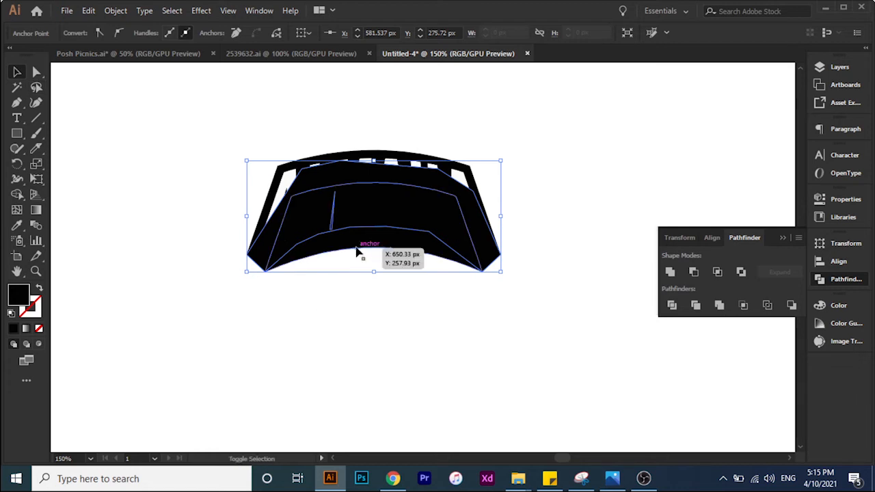
left_click(356, 248, "shift")
left_click_drag(381, 155, 381, 155)
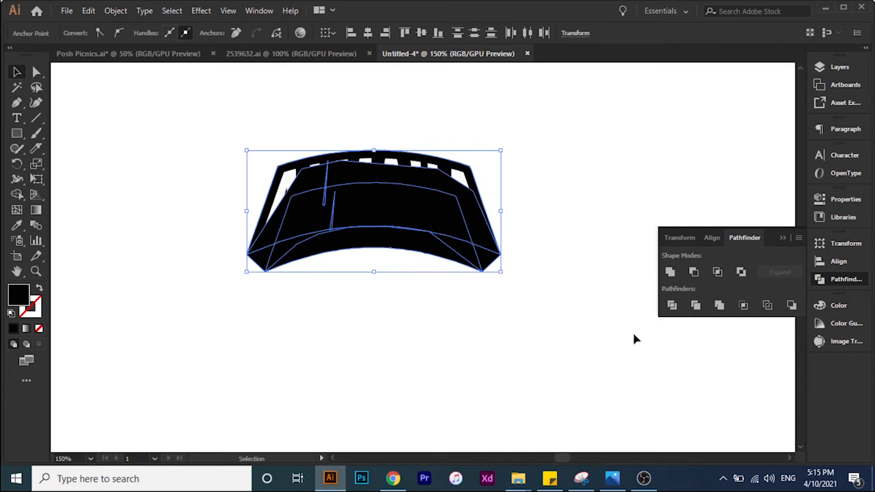
left_click(669, 272)
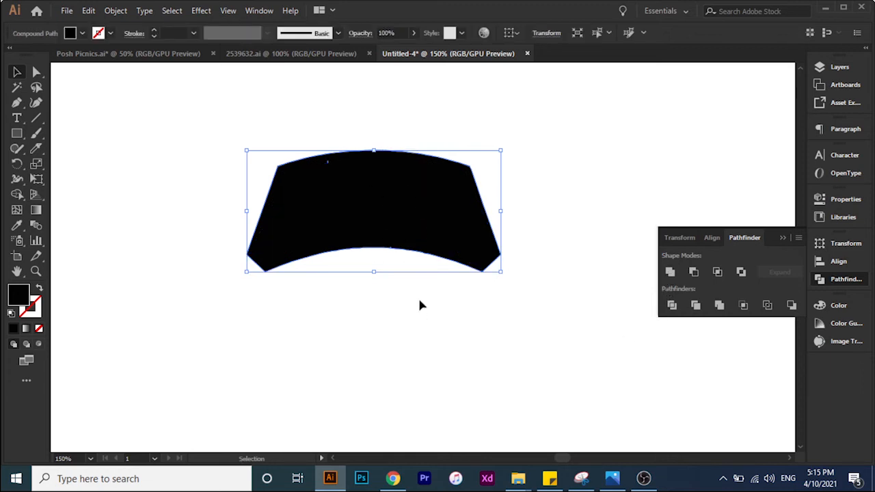
- Send the united black block to the back, behind the off-white lettering
right_click(420, 247)
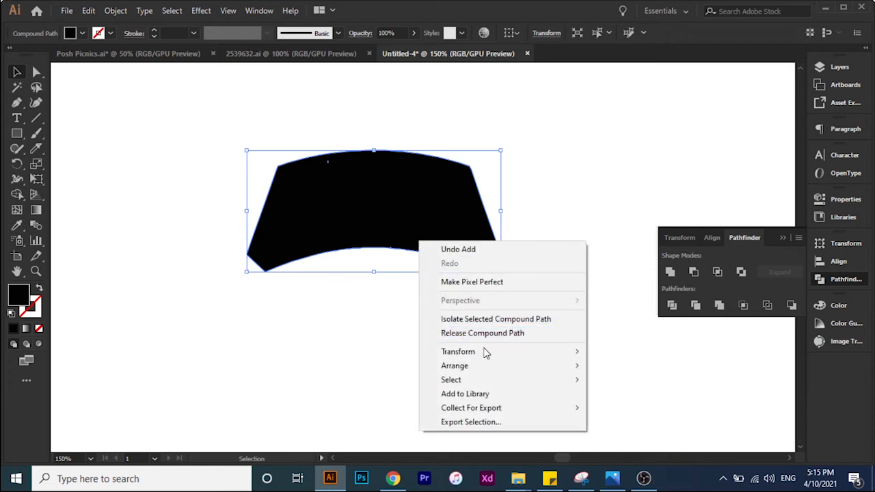
mouse_move(536, 374)
left_click(611, 407)
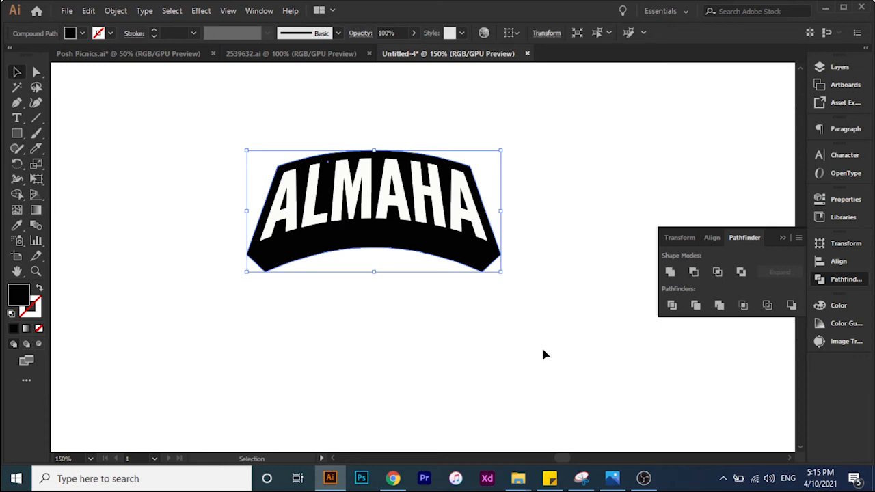
- Copy the black extruded block and paste the duplicate in place
left_click(111, 11)
left_click(88, 11)
left_click(88, 11)
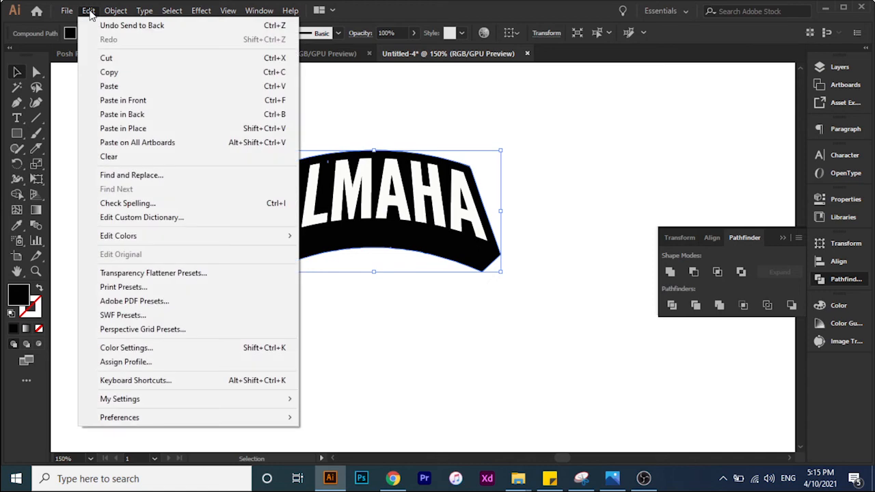
left_click(102, 74)
left_click(88, 11)
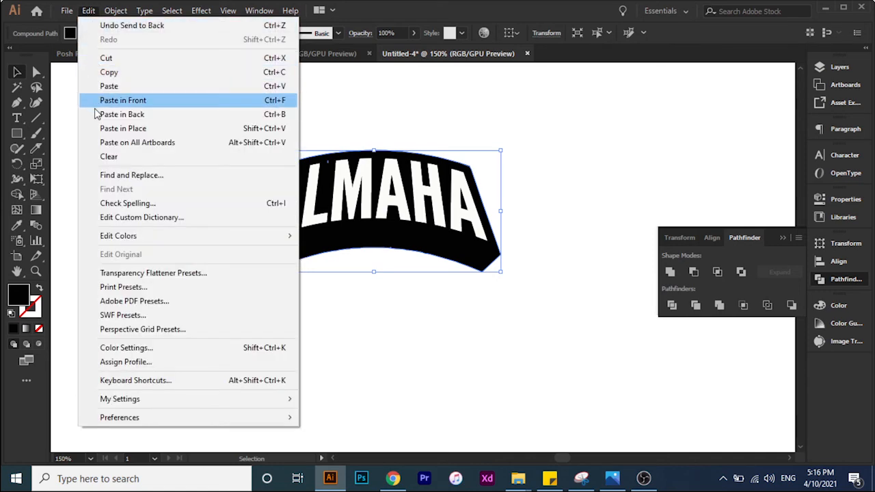
left_click(122, 129)
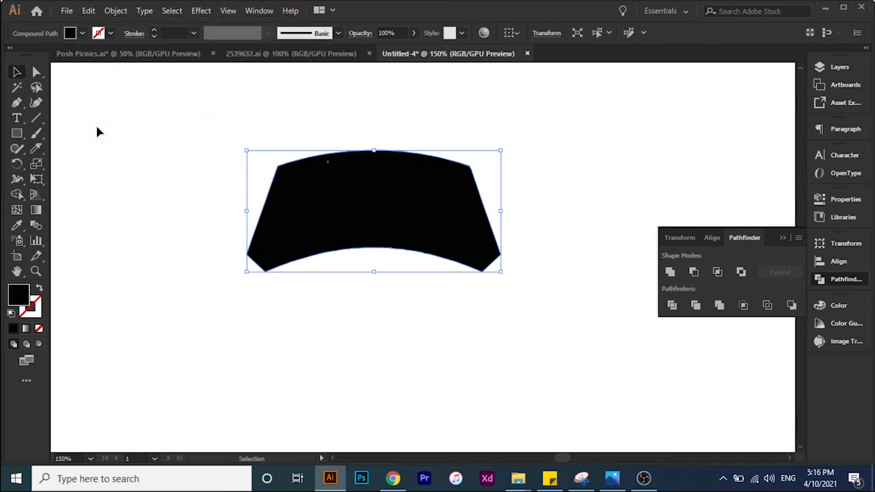
- Fill the pasted copy of the block with bright yellow FFF803
double_click(20, 302)
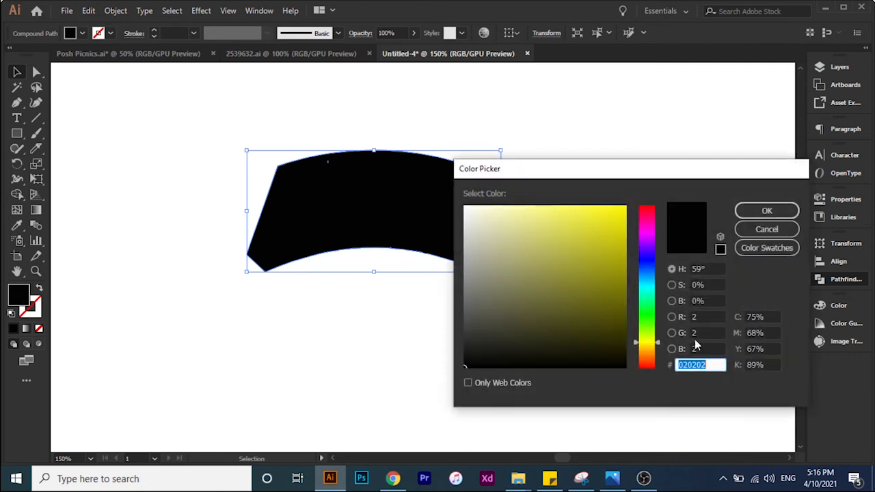
left_click(625, 208)
left_click_drag(624, 208, 623, 205)
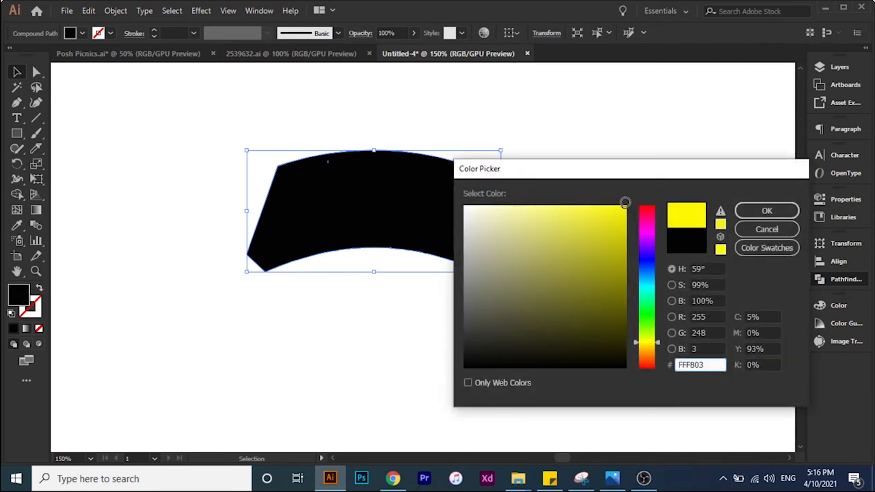
left_click(770, 215)
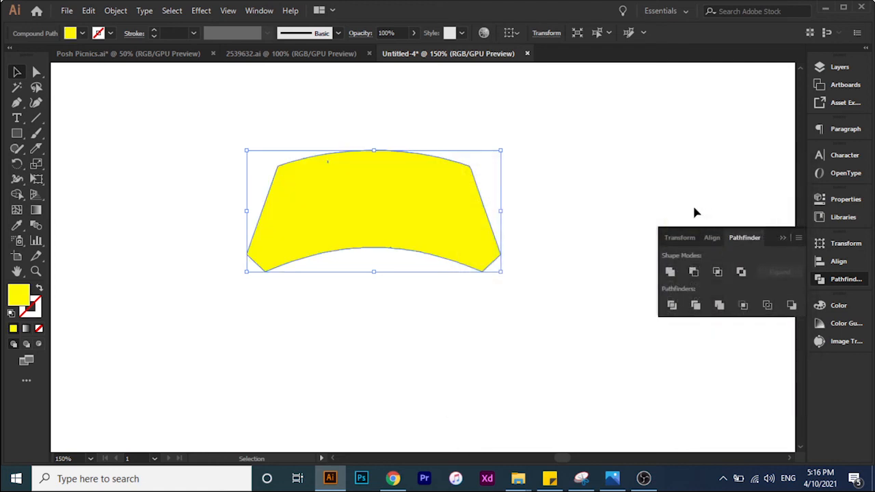
- Send the yellow copy of the block to the back, behind the black block and the lettering
right_click(401, 209)
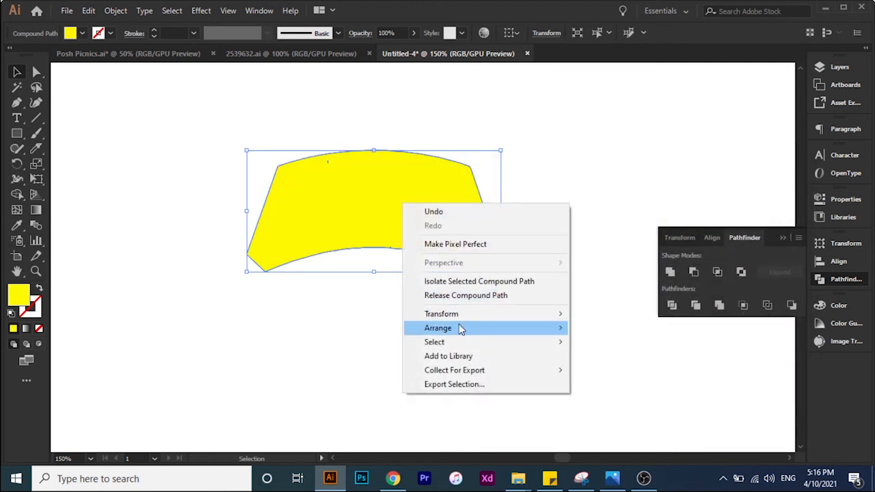
mouse_move(478, 328)
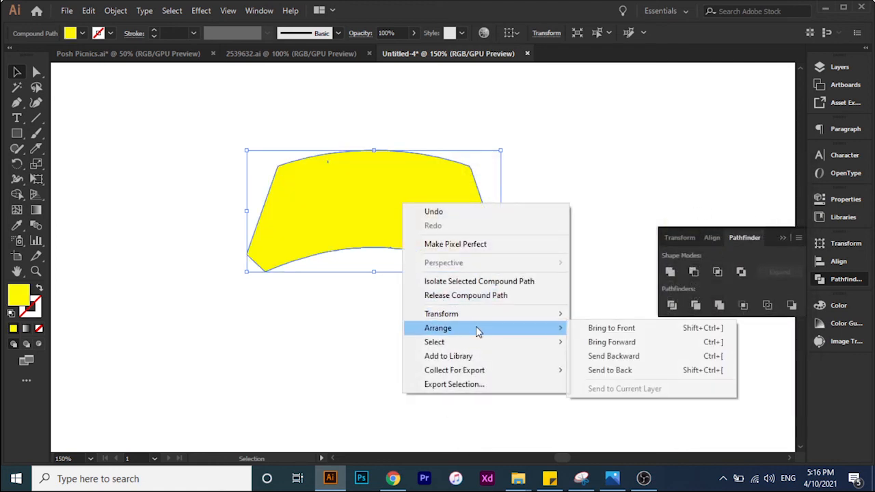
left_click(605, 370)
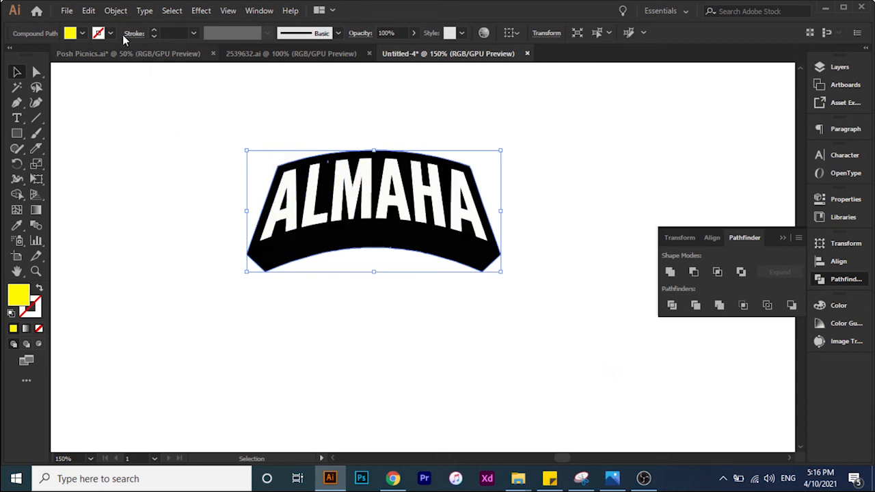
- Offset the yellow block's path by 5 px with miter joins and a miter limit of 4 to form an outer border, leaving nothing selected
left_click(114, 13)
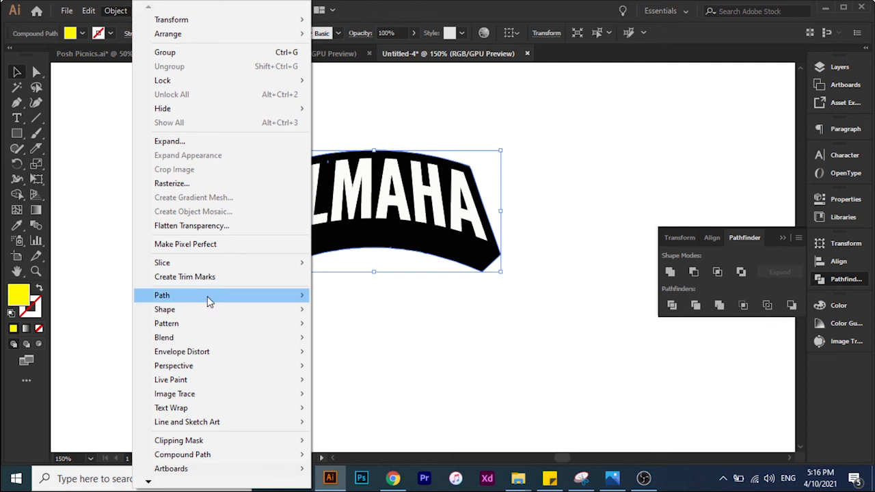
mouse_move(207, 301)
left_click(350, 342)
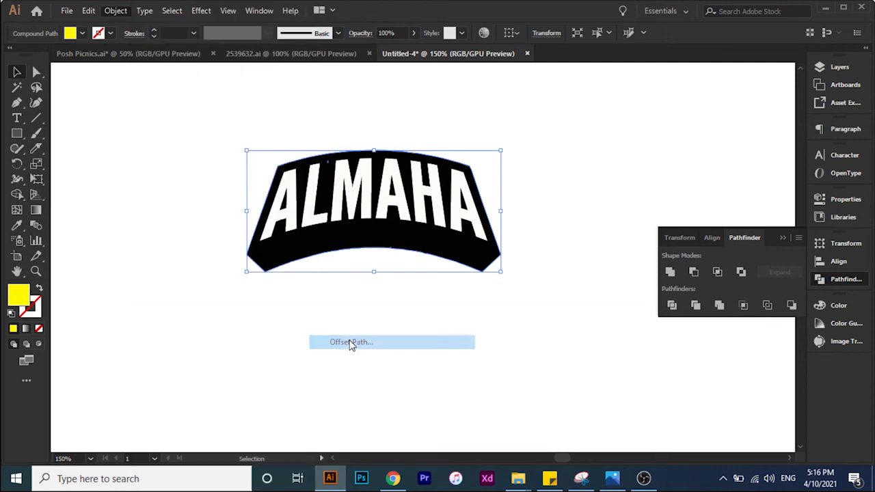
left_click(612, 226)
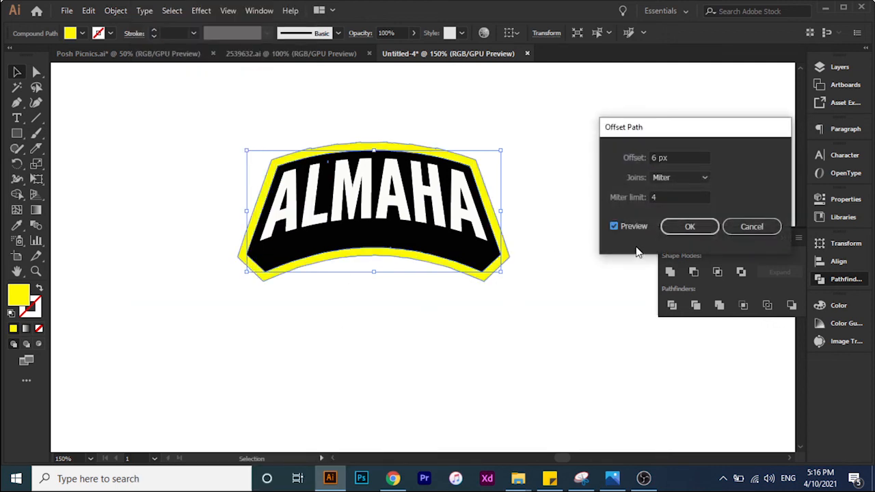
left_click(668, 157)
key("Up")
key("Up")
key("Up")
key("Up")
key("Up")
key("Up")
key("Down")
key("Down")
key("Down")
key("Down")
key("Down")
key("Down")
key("Down")
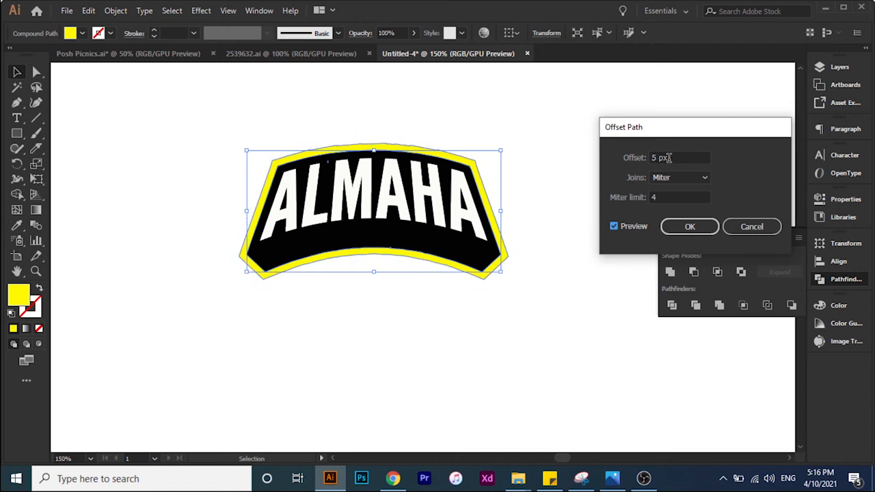
left_click(704, 231)
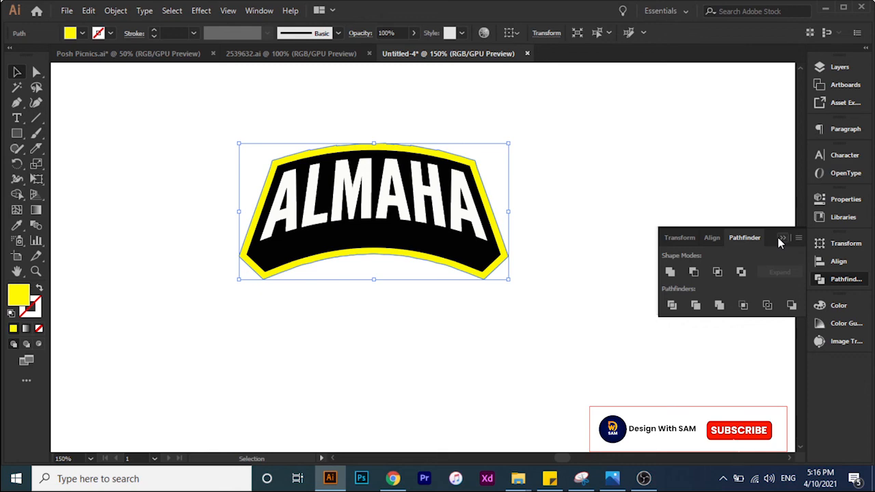
left_click(645, 189)
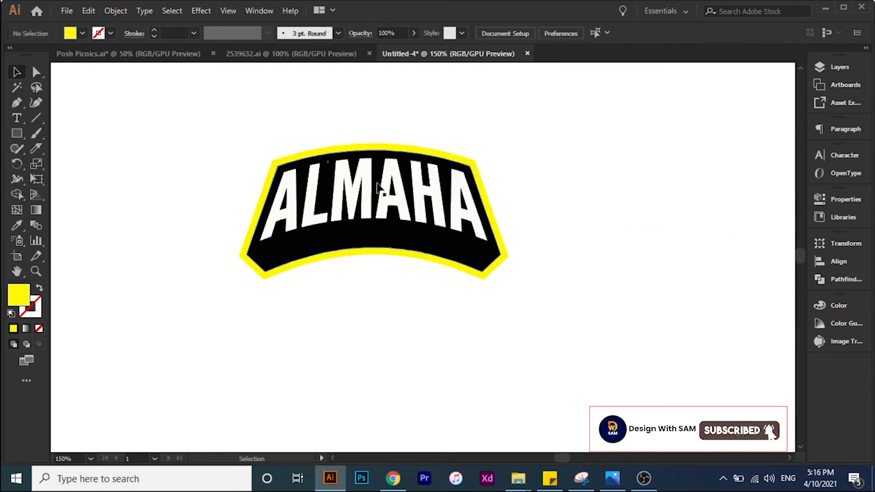
scroll(376, 182, "up", 3)
scroll(400, 242, "down", 2)
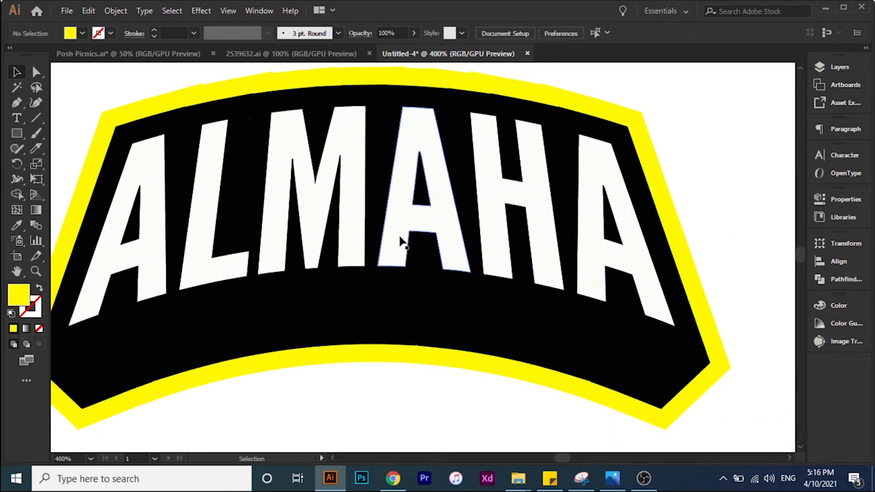
scroll(402, 241, "down", 3)
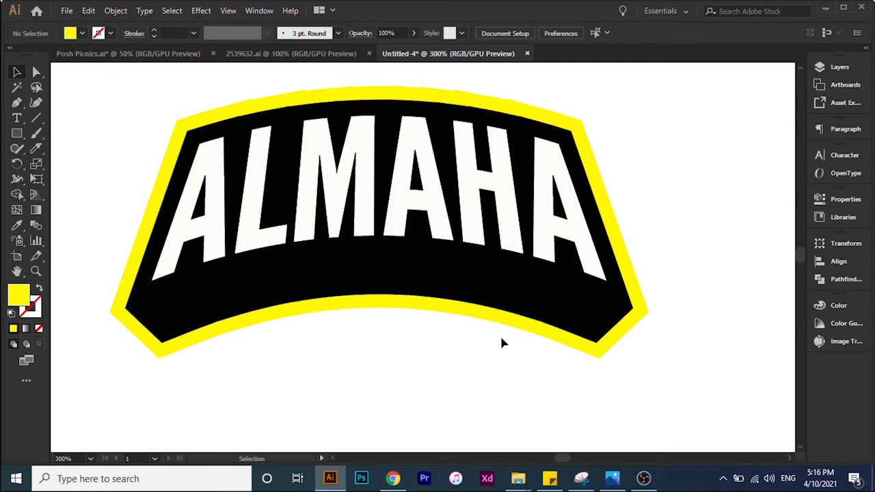